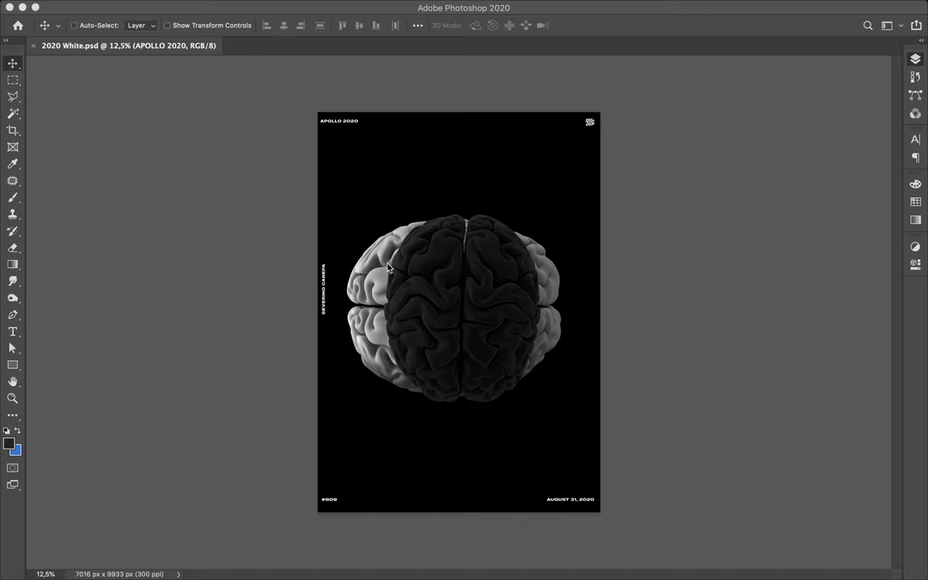
- Move Layer 2 and Layer 1 out of the Layout group and collapse the group
left_click(916, 60)
left_click(818, 183)
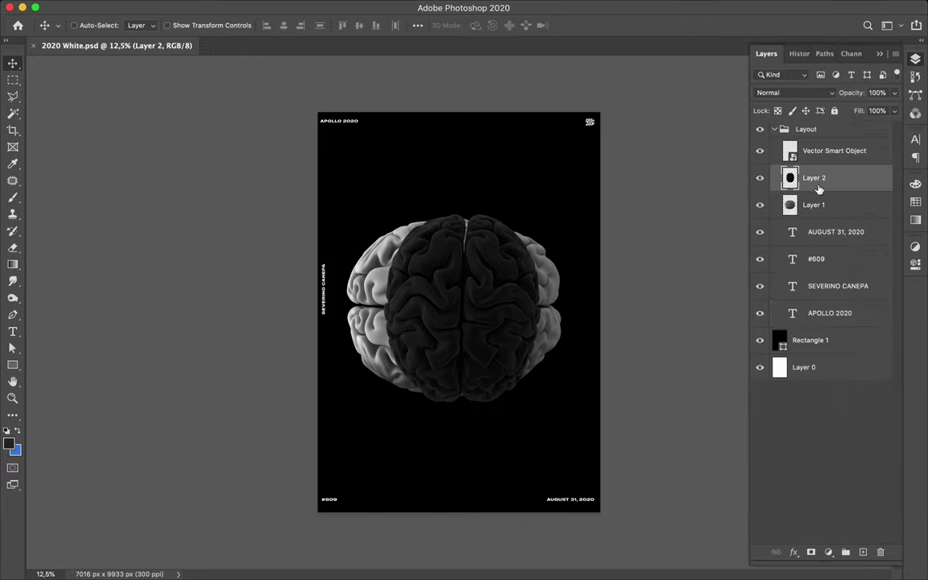
left_click(813, 203, "shift")
mouse_move(821, 186)
left_mouse_down()
mouse_move(813, 341)
mouse_move(810, 328)
left_mouse_up()
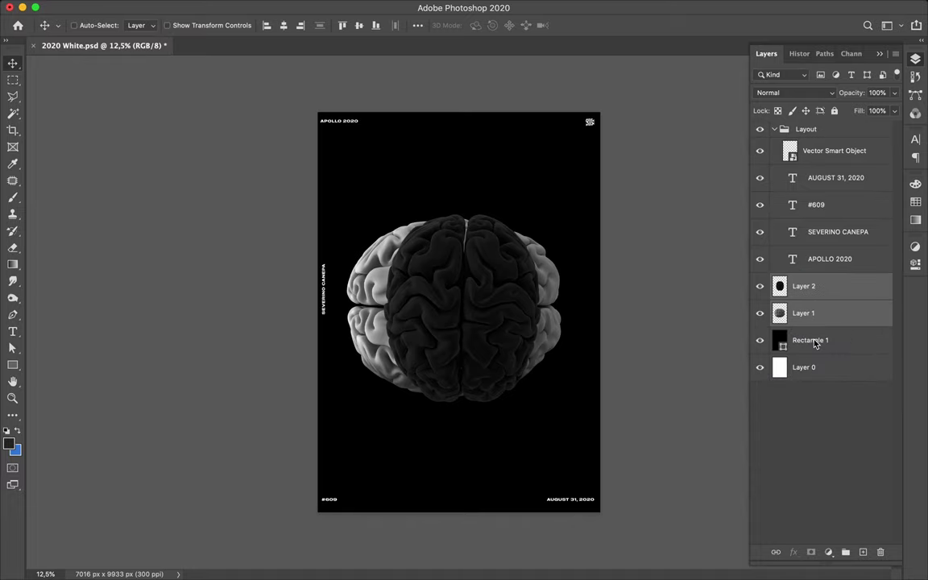
left_click(774, 128)
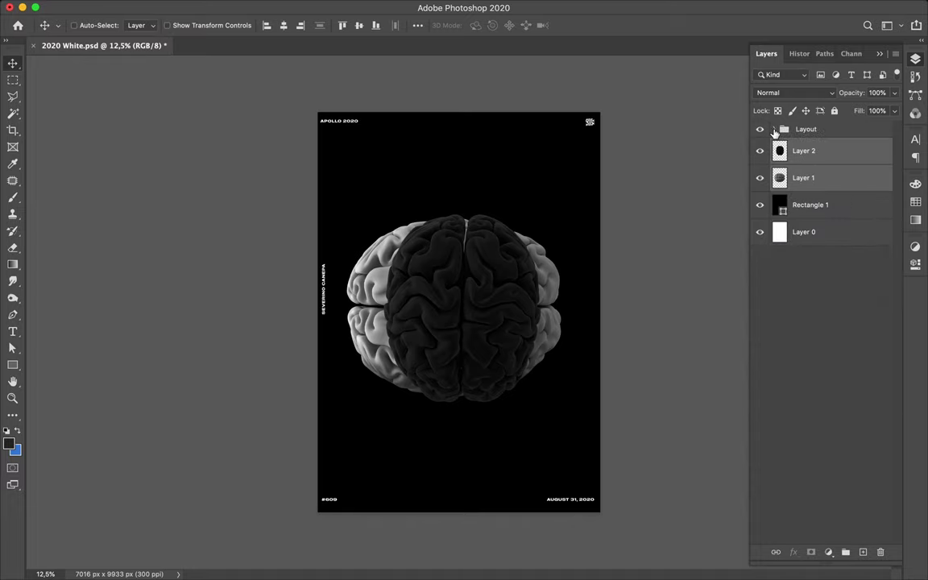
- Delete the white Layer 0, hide the dark brain Layer 2, and select grey Layer 1
left_click(869, 232)
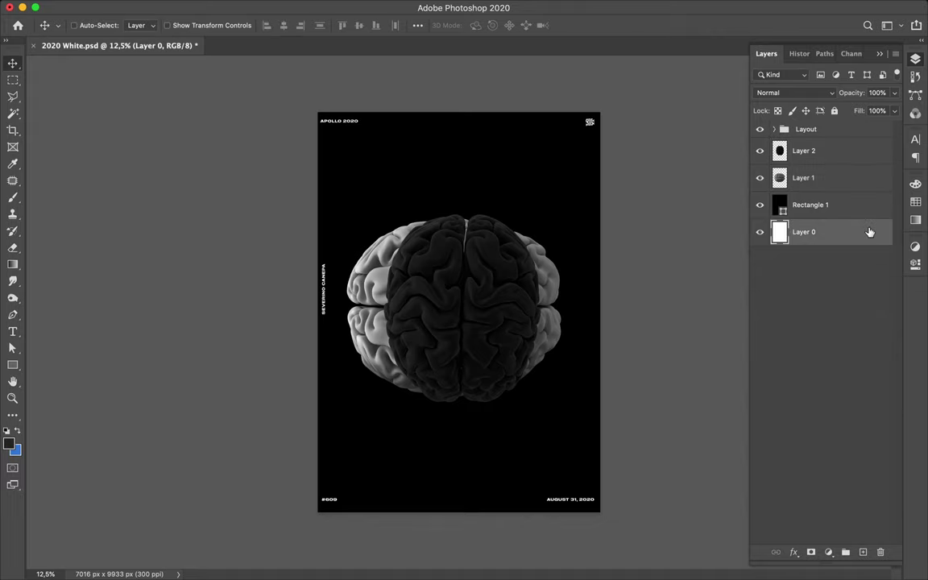
key("Delete")
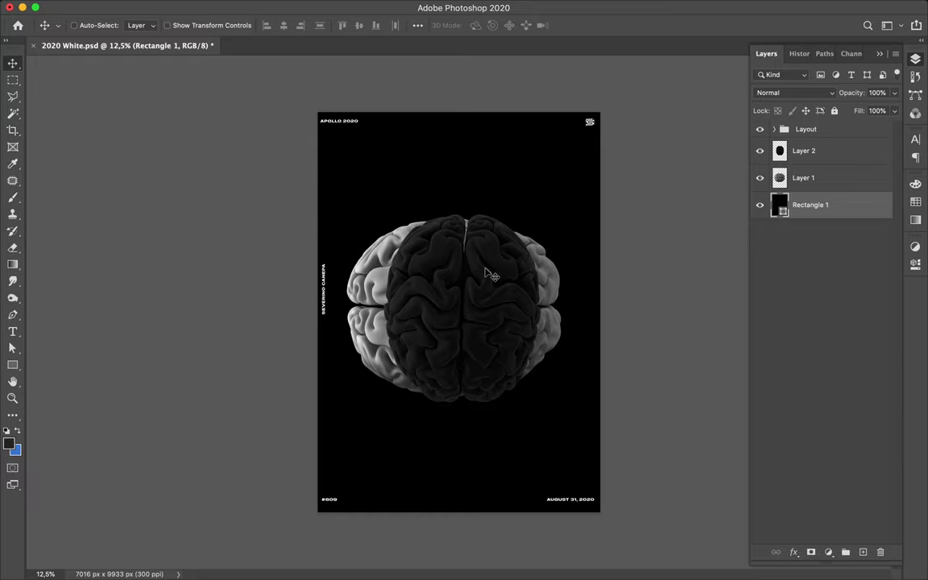
right_click(409, 280)
left_click(408, 269)
left_click(778, 153)
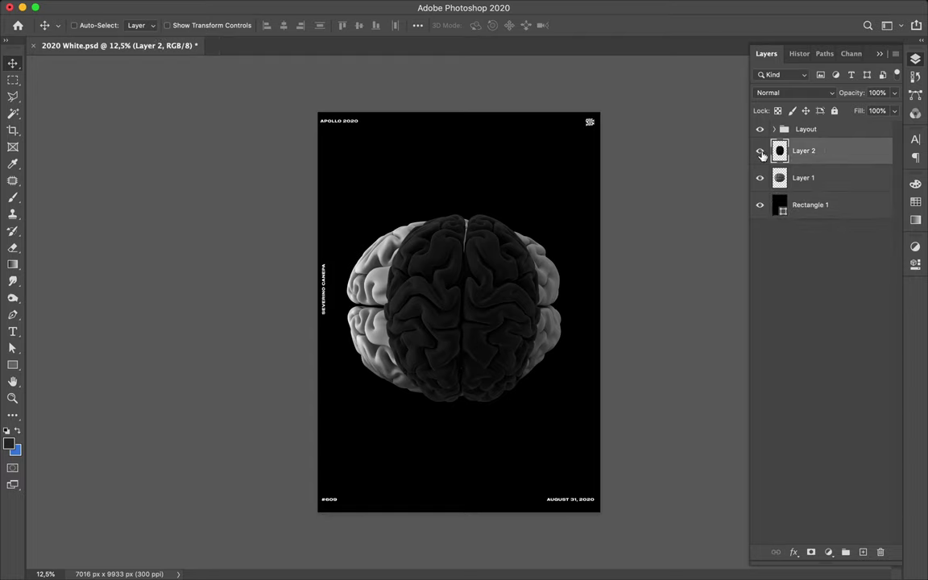
left_click(760, 150)
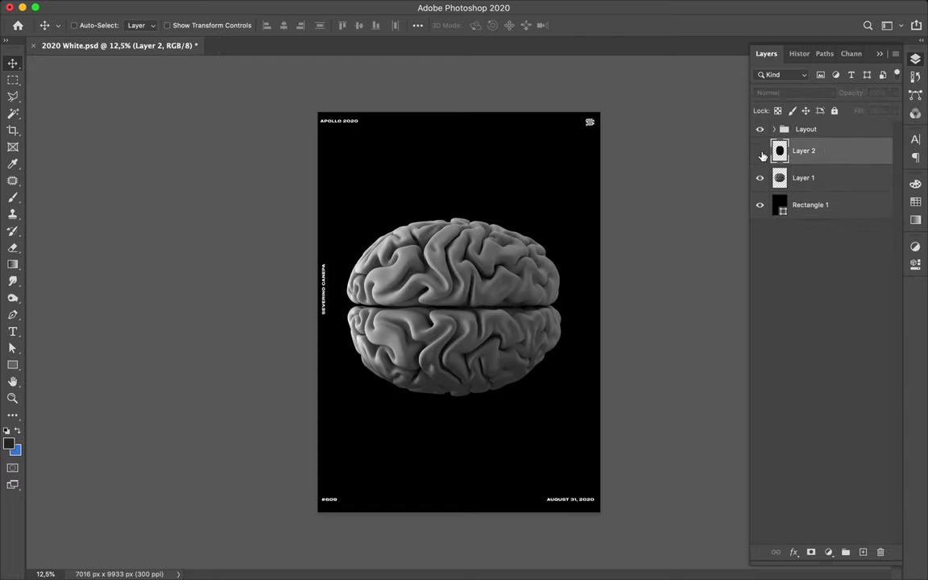
left_click(451, 299, "super")
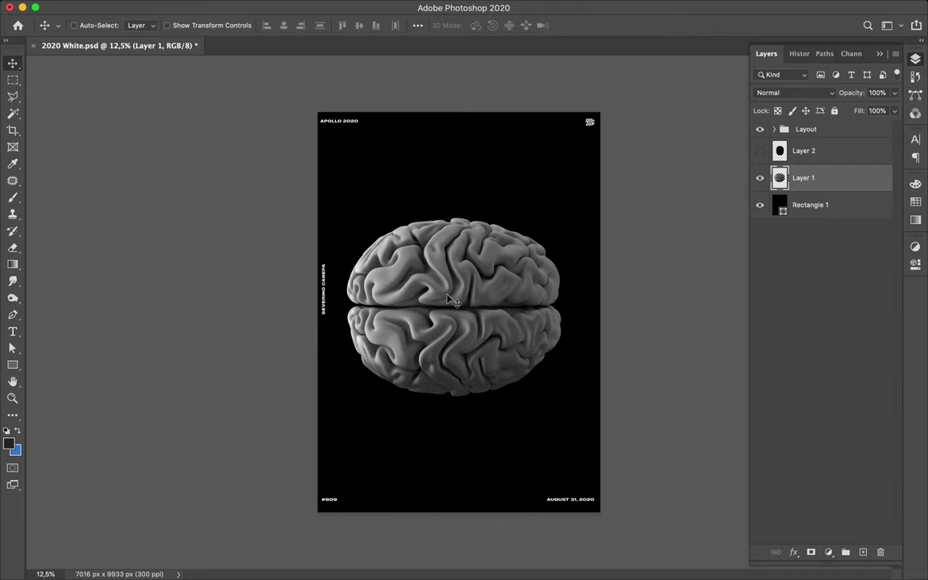
- Rotate the grey brain about 90° so it stands upright, then duplicate Layer 1
key("super+t")
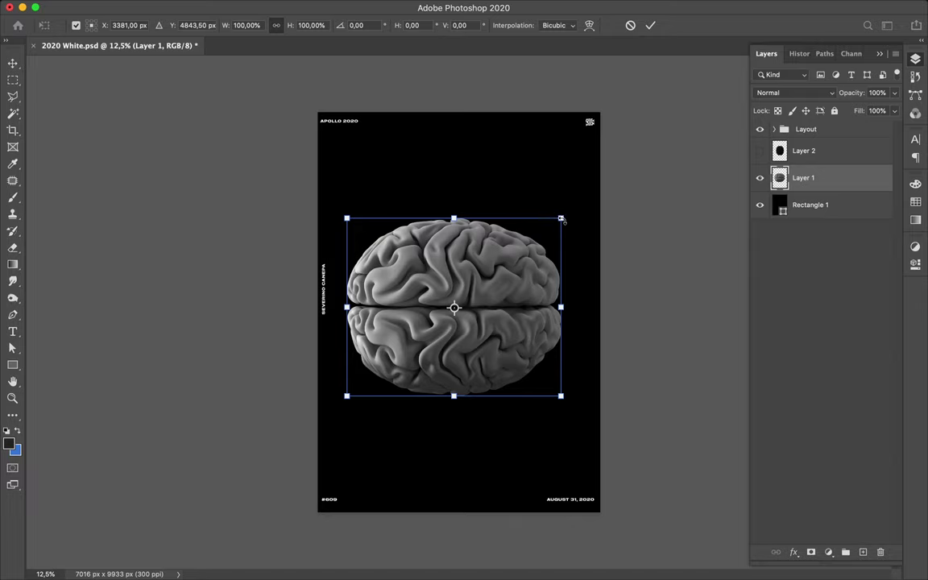
mouse_move(562, 219)
left_mouse_down()
mouse_move(522, 445)
mouse_move(563, 430)
left_mouse_up()
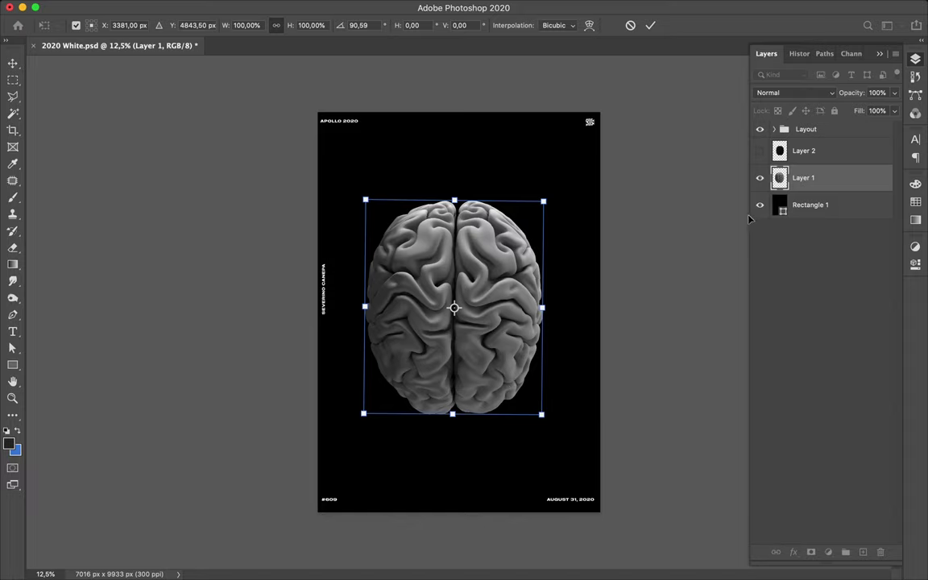
key("Return")
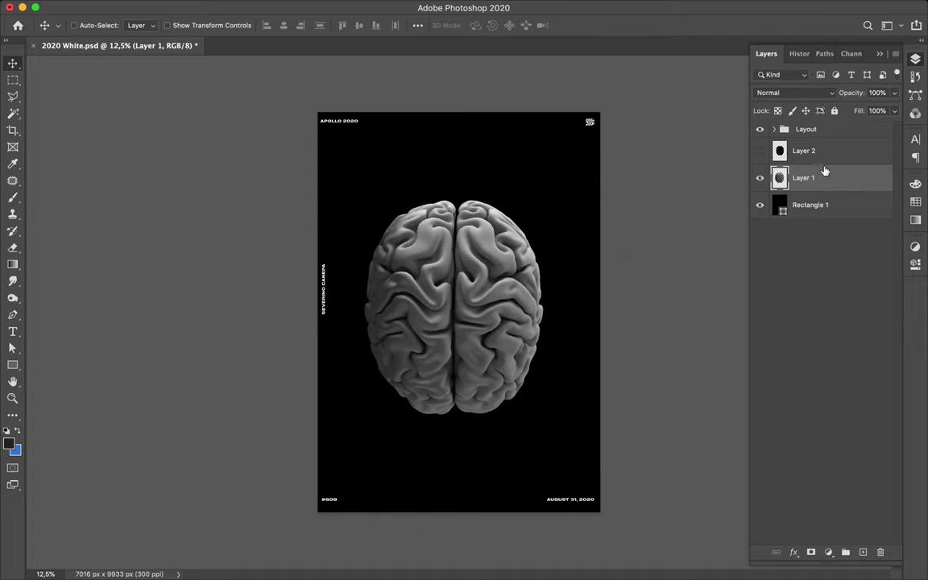
left_click_drag(824, 171, 824, 173)
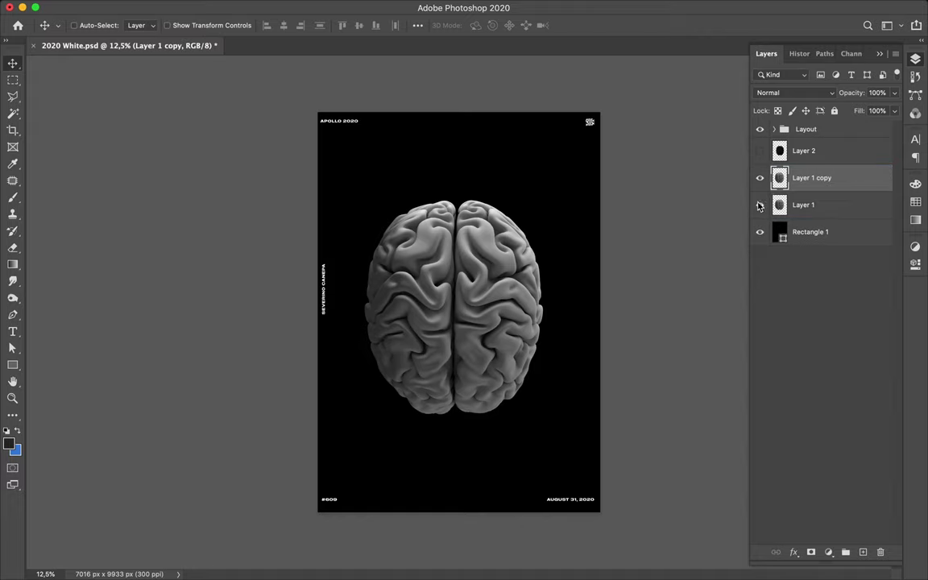
- Hide the original Layer 1 and scale the copy to about 71%, moving it lower
left_click(759, 205)
key("ctrl+t")
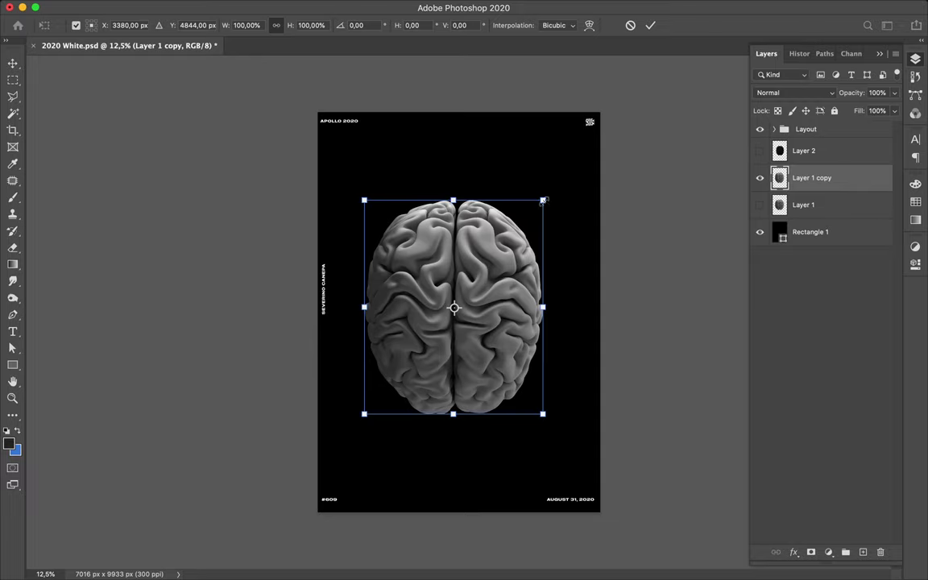
left_click_drag(544, 200, 491, 261)
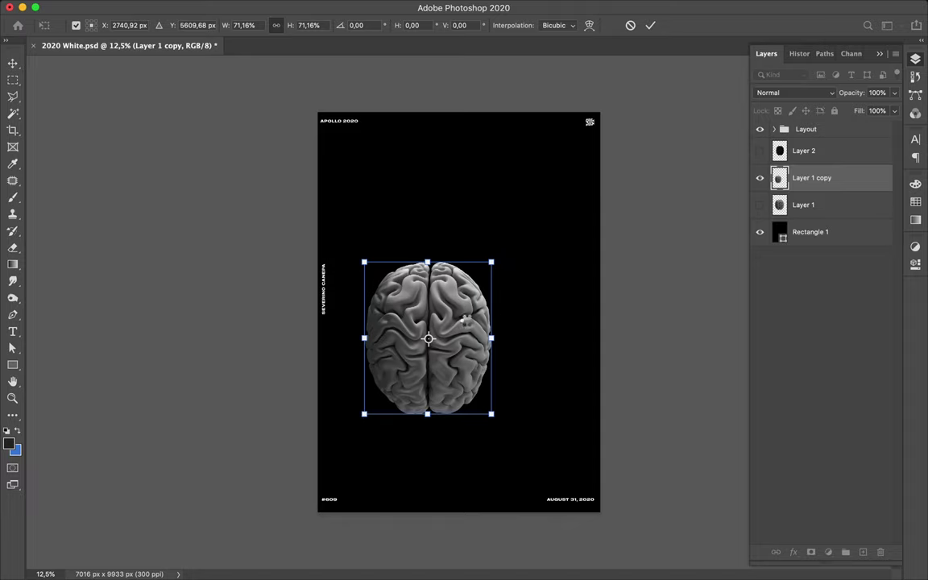
key("Return")
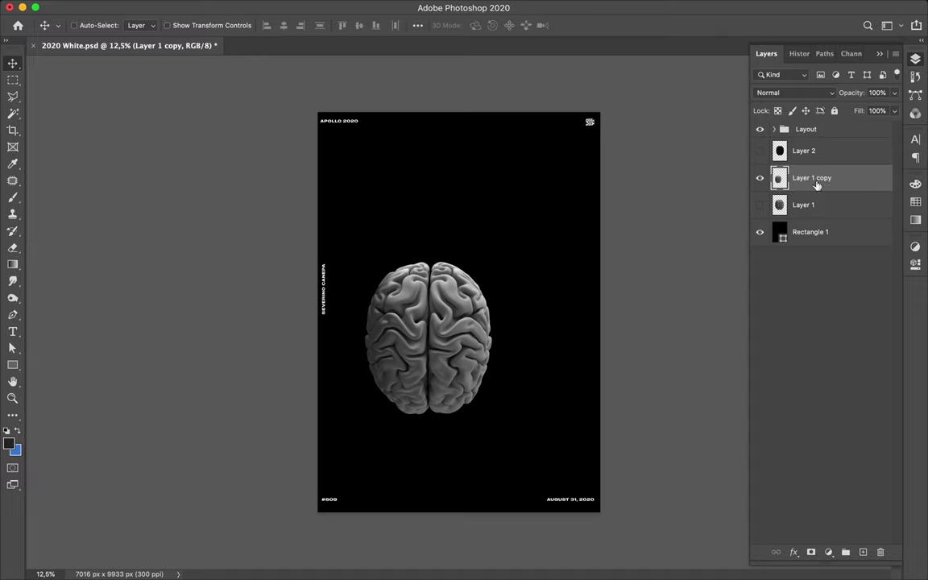
double_click(817, 185)
- Rename the copied layer 'Light Brain' and Layer 2 'Dark Brain'
key("BackSpace")
type("Light B")
type("rain")
key("Return")
double_click(803, 150)
type("Dark Brain")
key("Return")
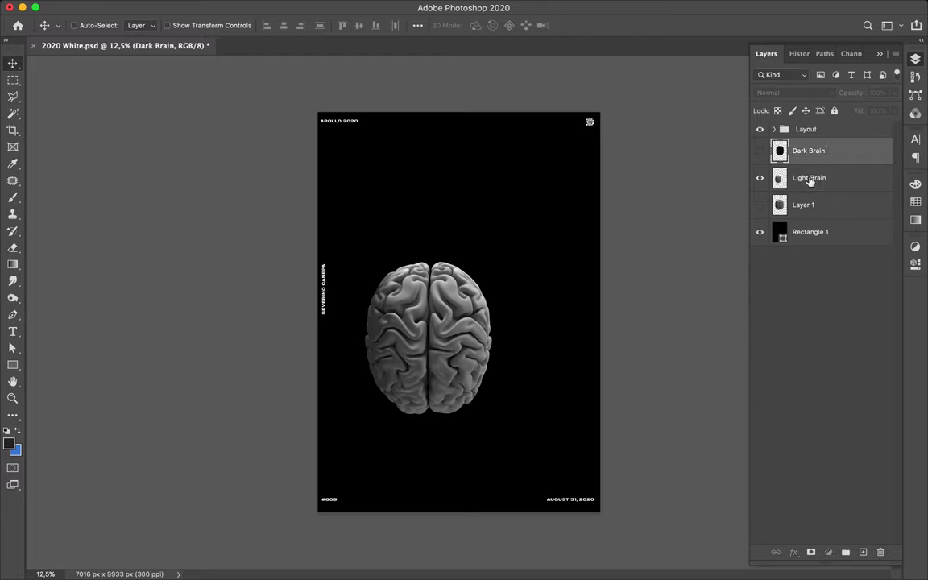
- Add a new empty layer above Layer 1 and load Light Brain's outline as a selection
left_click(810, 181)
key("alt+bracketleft")
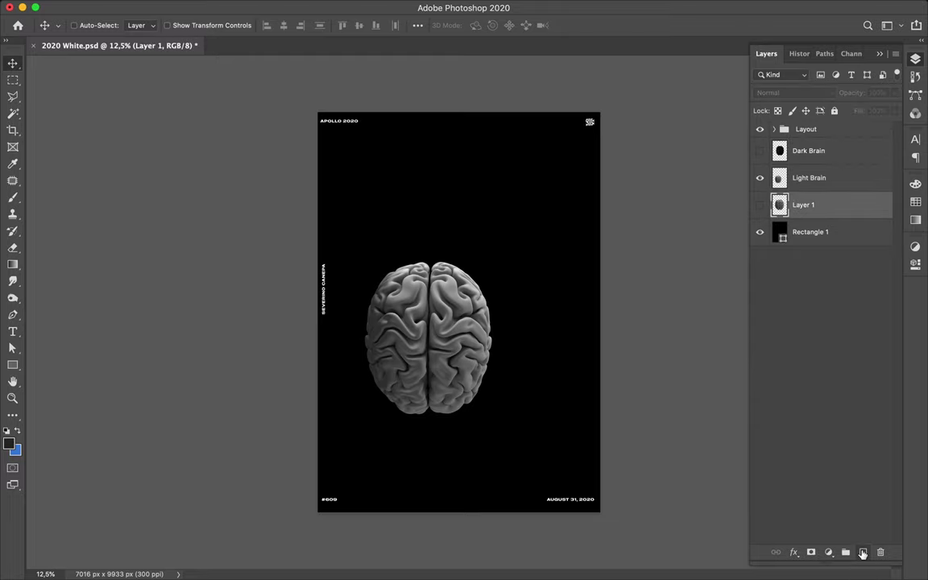
left_click(862, 553)
left_click(780, 178, "super")
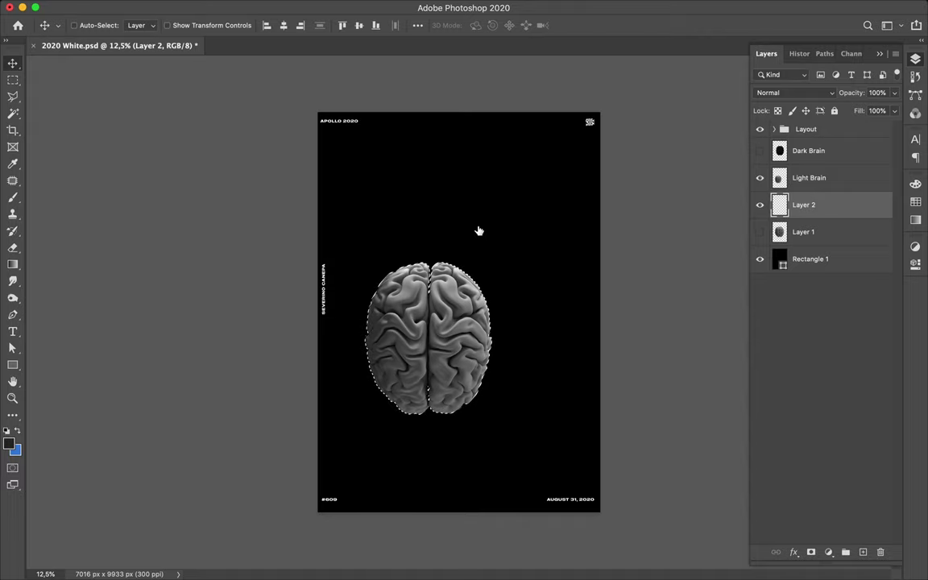
- Paint black inside the brain-shaped selection on the new layer with the Brush
key("b")
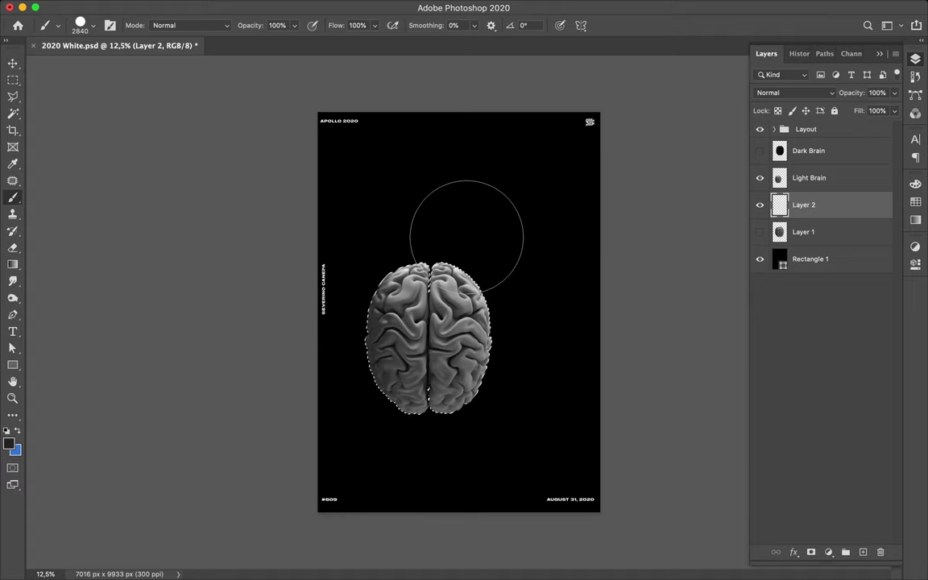
key("m")
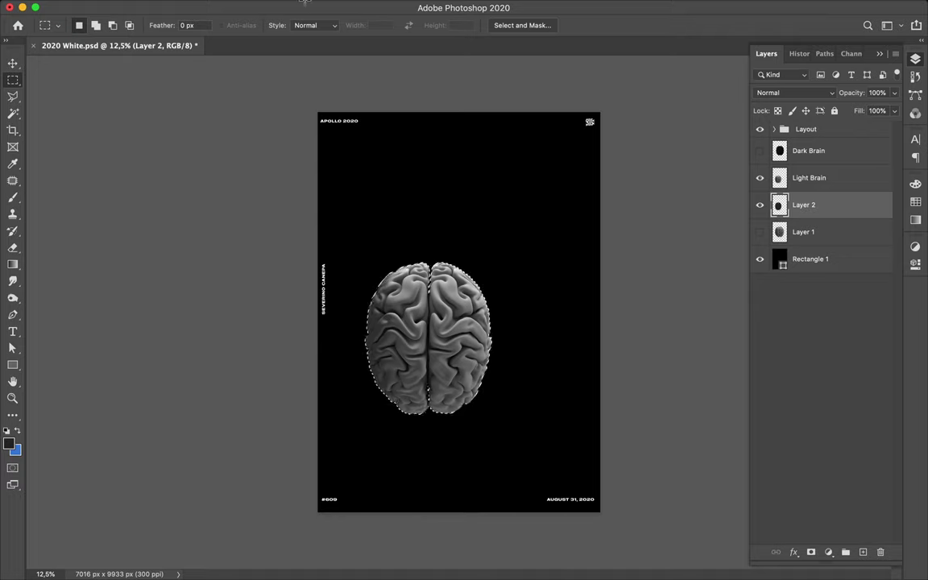
mouse_move(301, 4)
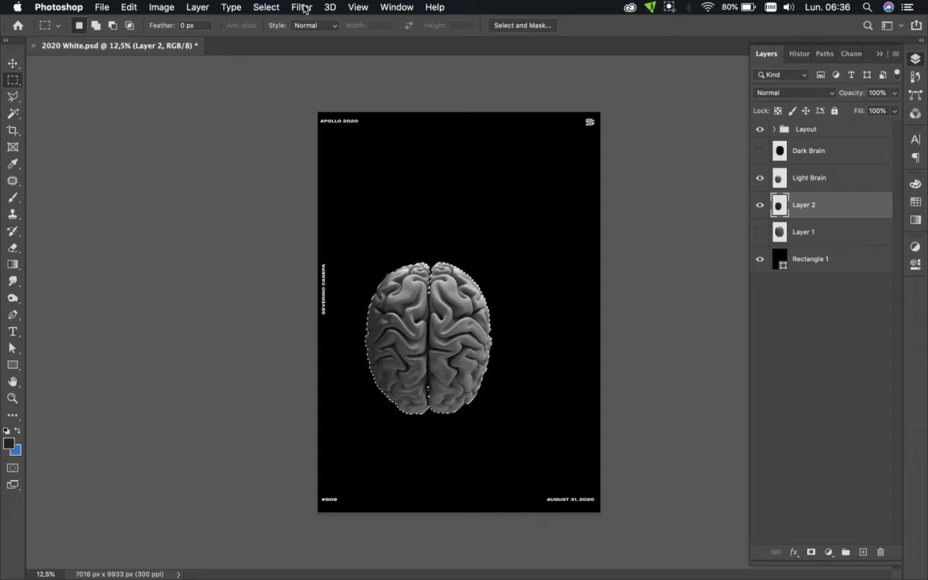
- Open Gaussian Blur, cancel it, and clear the brain-shaped selection
left_click(302, 7)
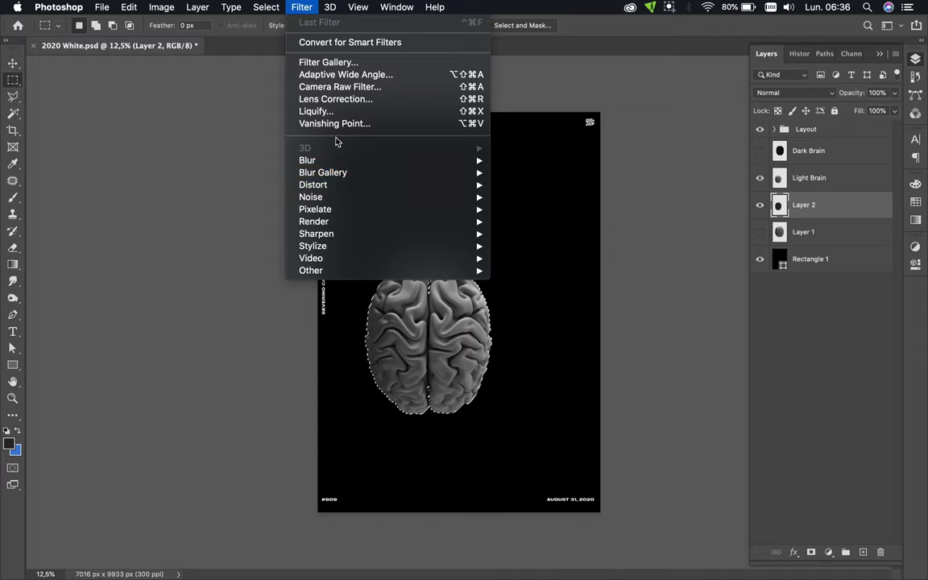
mouse_move(379, 160)
left_click(524, 212)
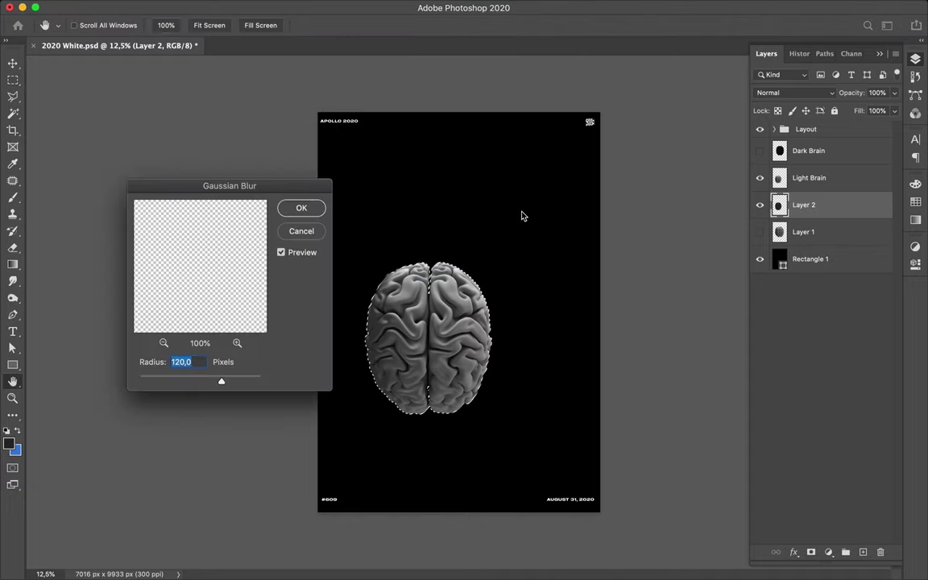
left_click(301, 231)
key("m")
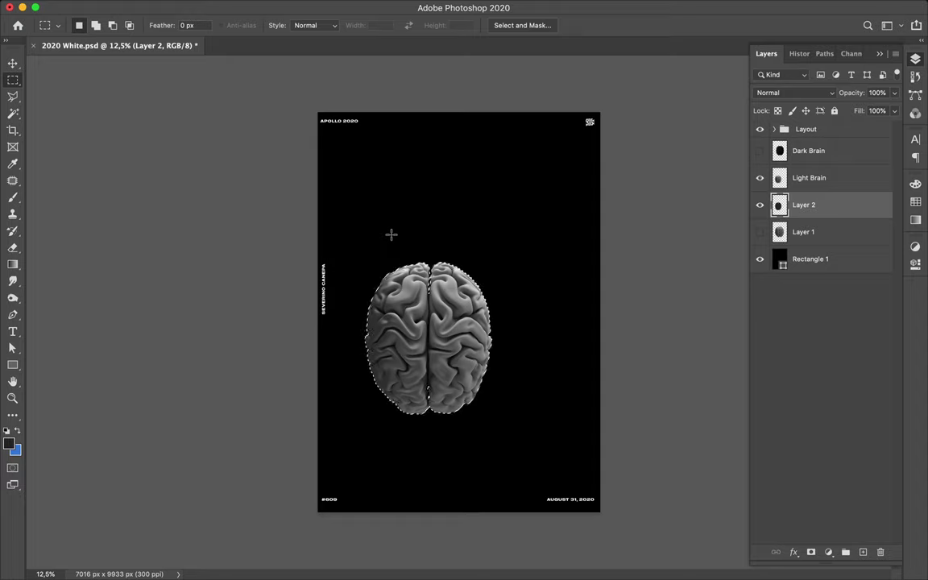
left_click(390, 234)
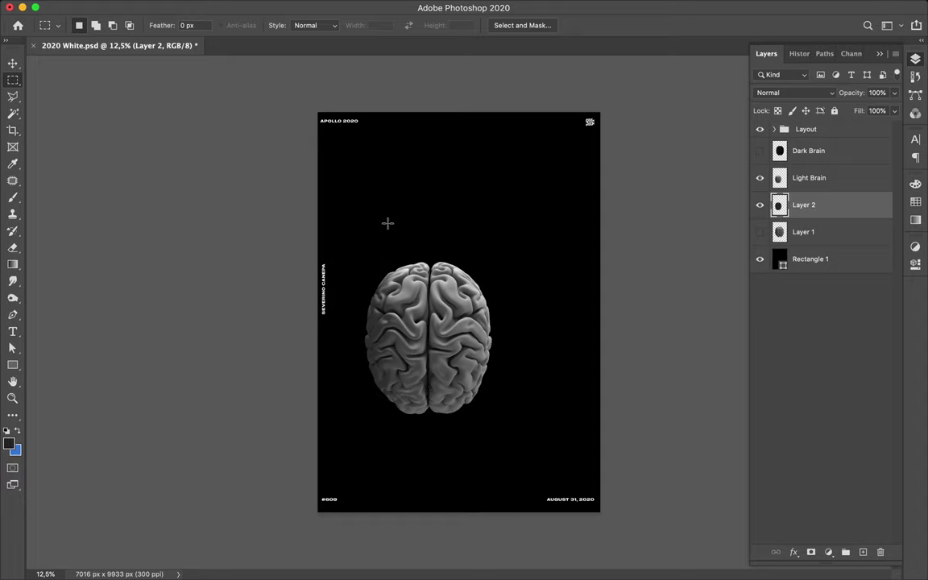
- Apply a 120 px Gaussian Blur to the black fill and name the layer 'Light Brain S'
left_click(296, 8)
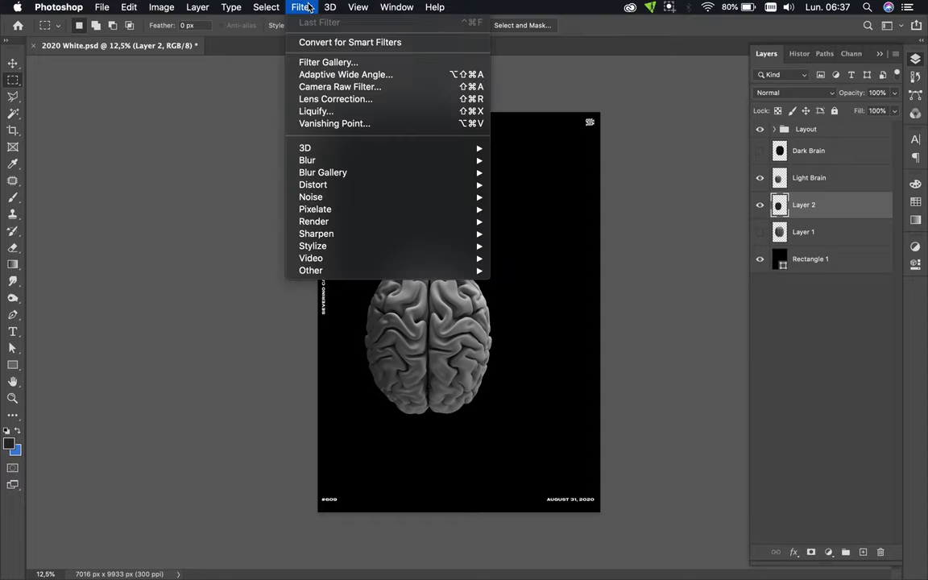
mouse_move(307, 160)
left_click(514, 209)
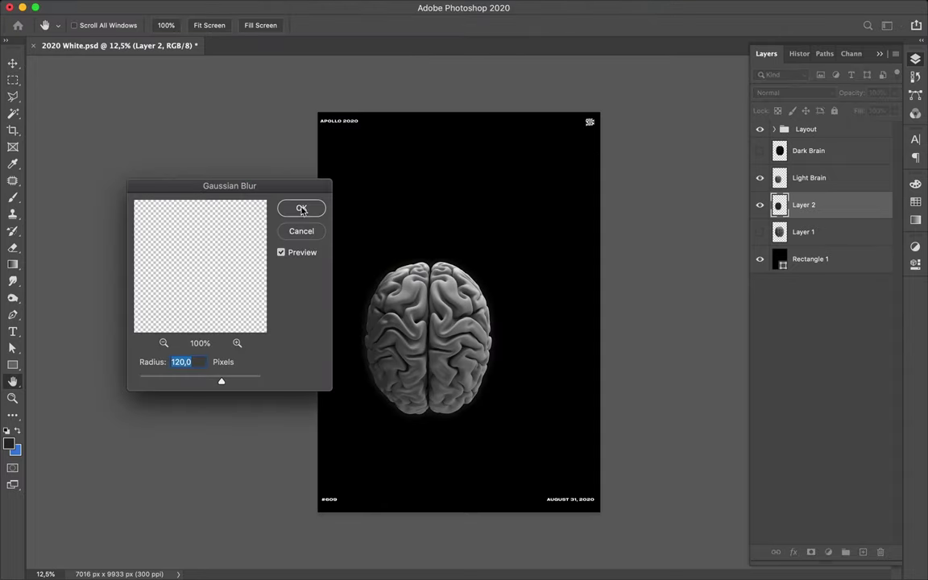
left_click(300, 207)
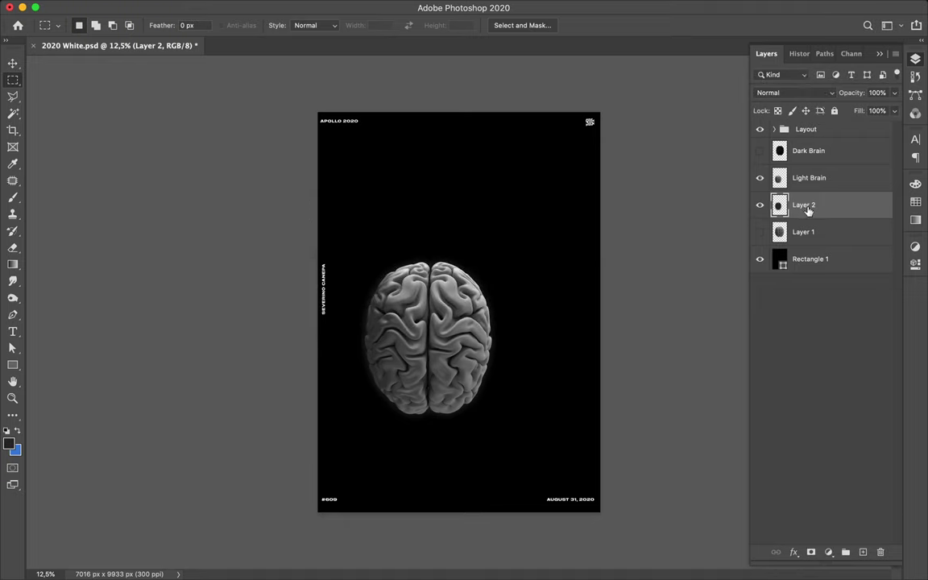
type("L")
type("ight Brain S")
- Confirm the 'Light Brain S' name and scale it together with Light Brain to about 80%
key("Return")
key("v")
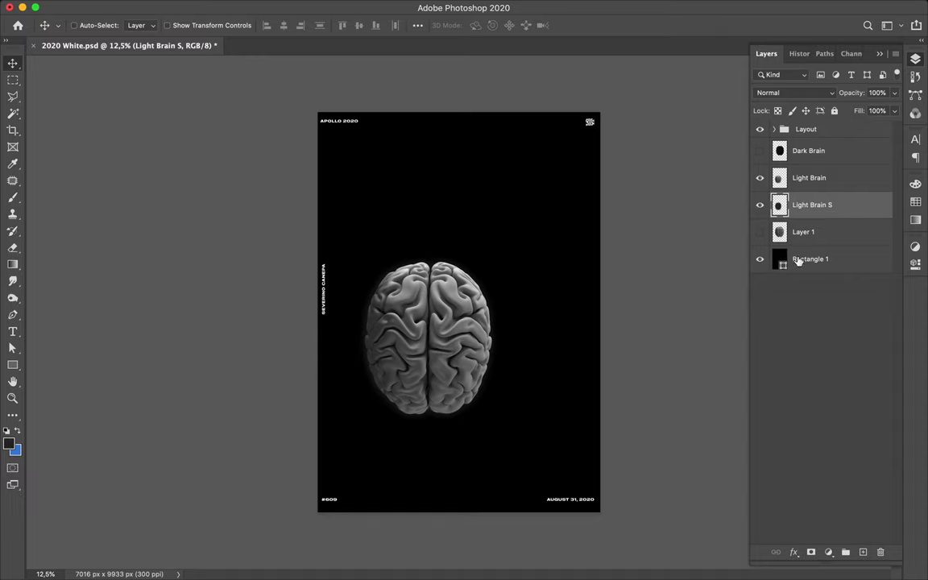
left_click(804, 184, "shift")
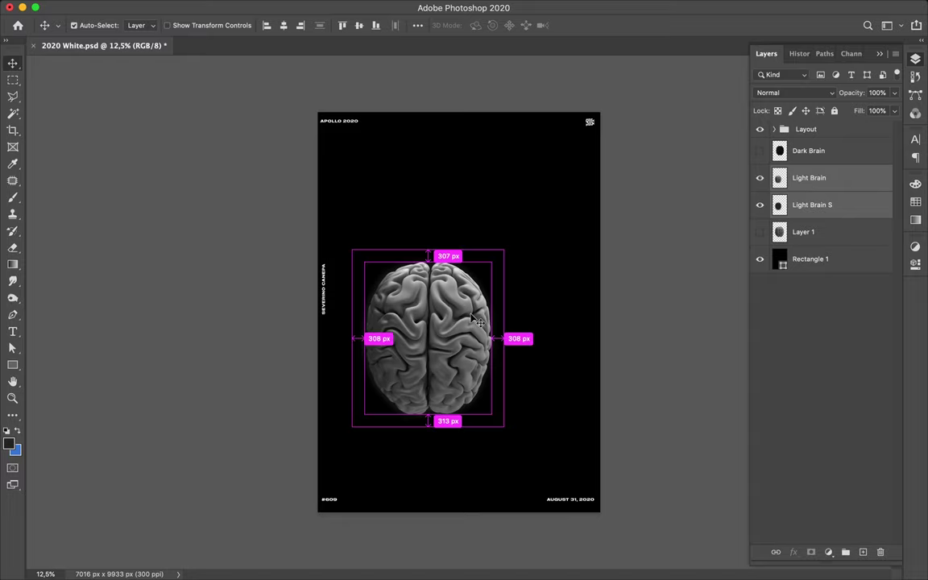
key("ctrl+t")
left_click_drag(428, 250, 427, 287)
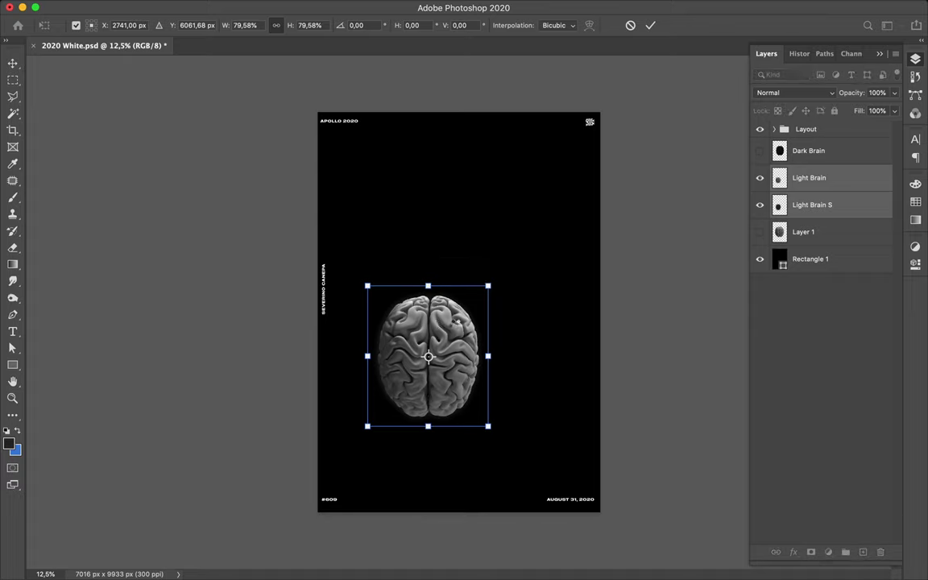
key("Return")
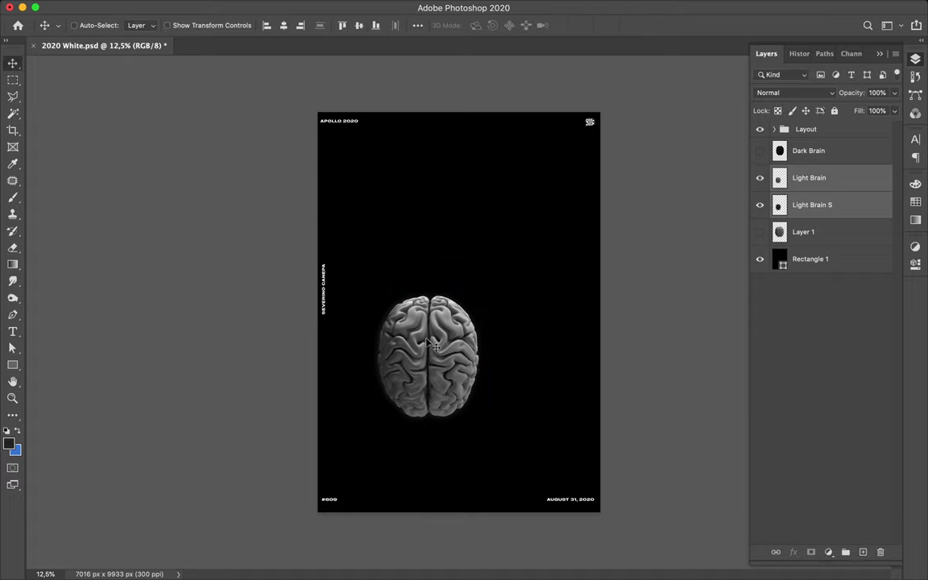
- Move both brain layers toward the lower left, then select only Light Brain
left_click_drag(427, 346, 399, 377)
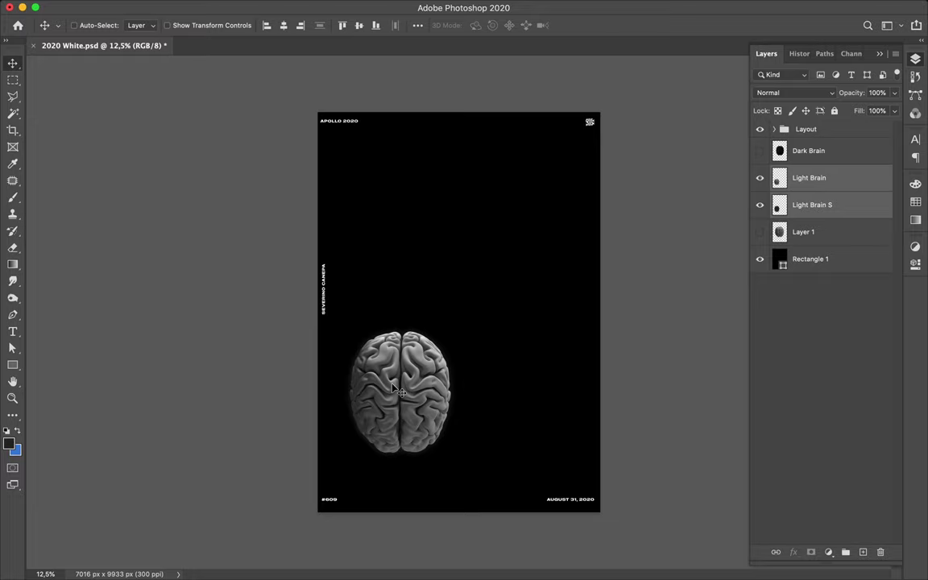
left_click(799, 179)
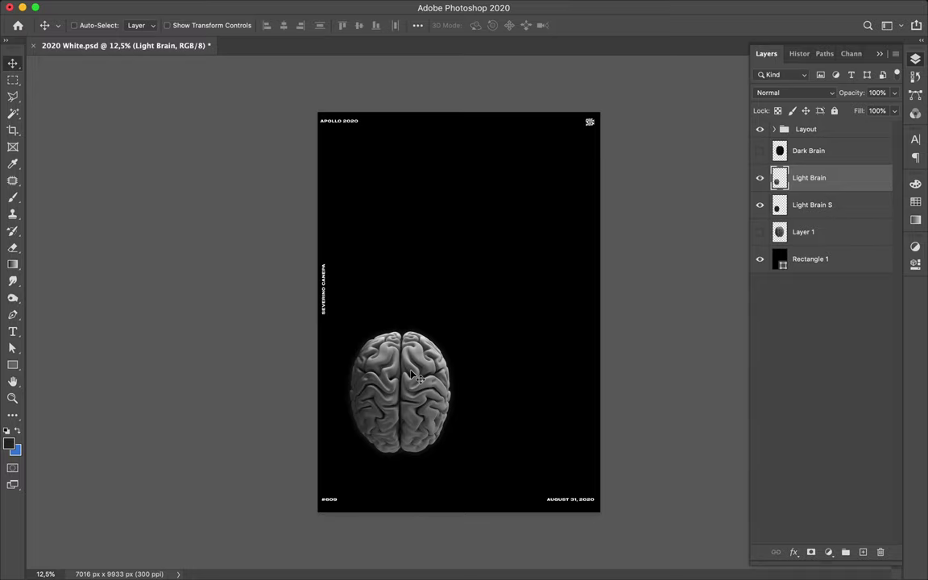
key("p")
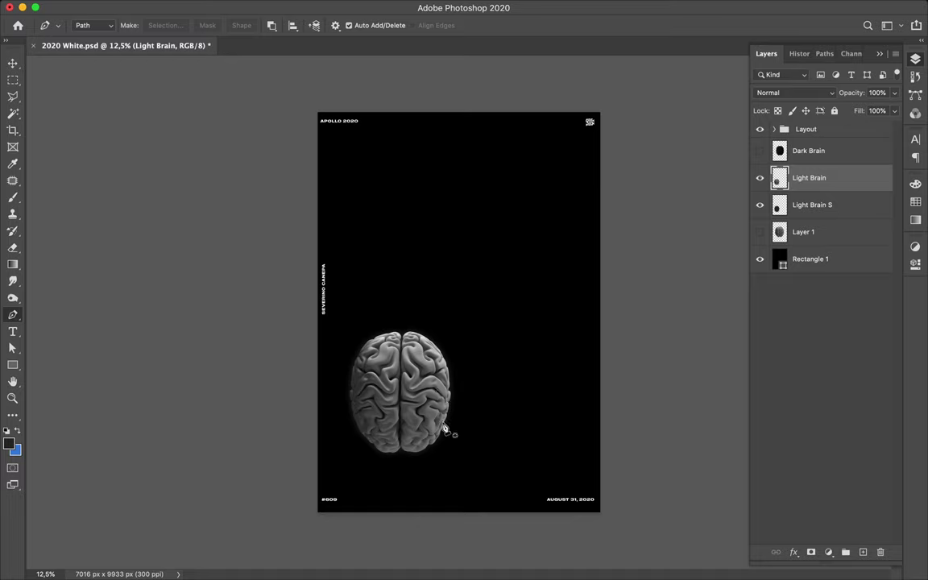
- Draw a closed pen path around the brain's upper-right wedge
left_click(459, 401)
left_click(422, 383)
left_click(420, 357)
left_click_drag(379, 331, 408, 321)
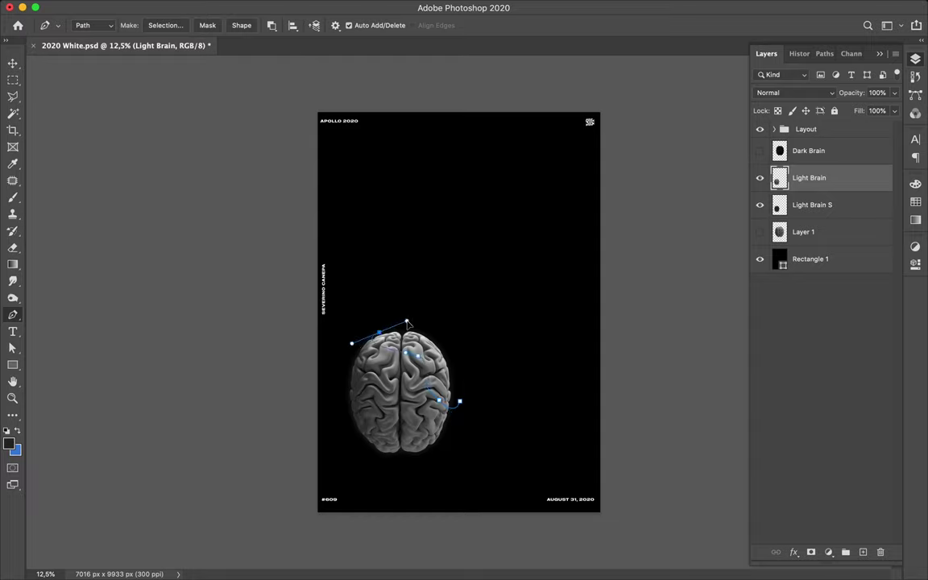
left_click(453, 331)
left_click(459, 400)
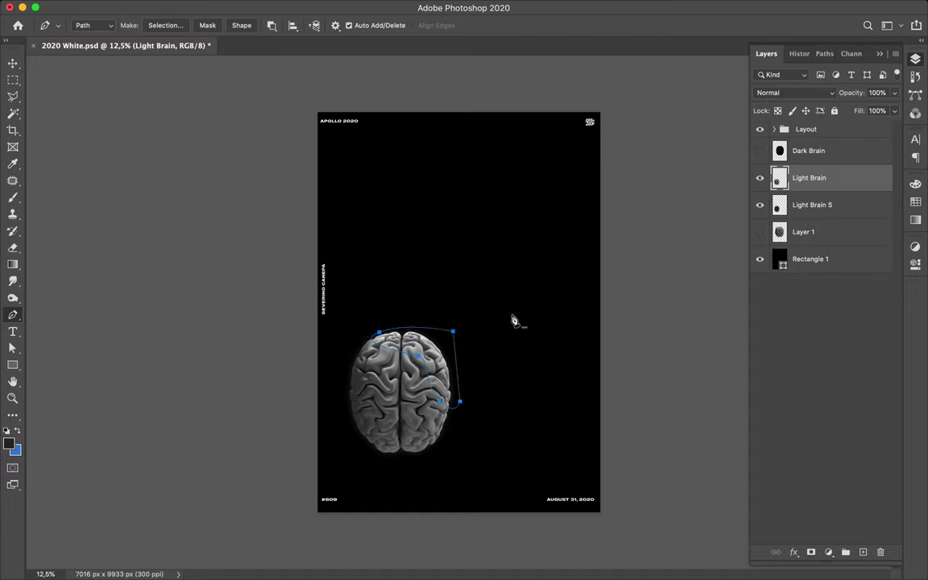
- Turn the path into a 0.5 px feathered selection and copy it to a new layer
left_click(166, 25)
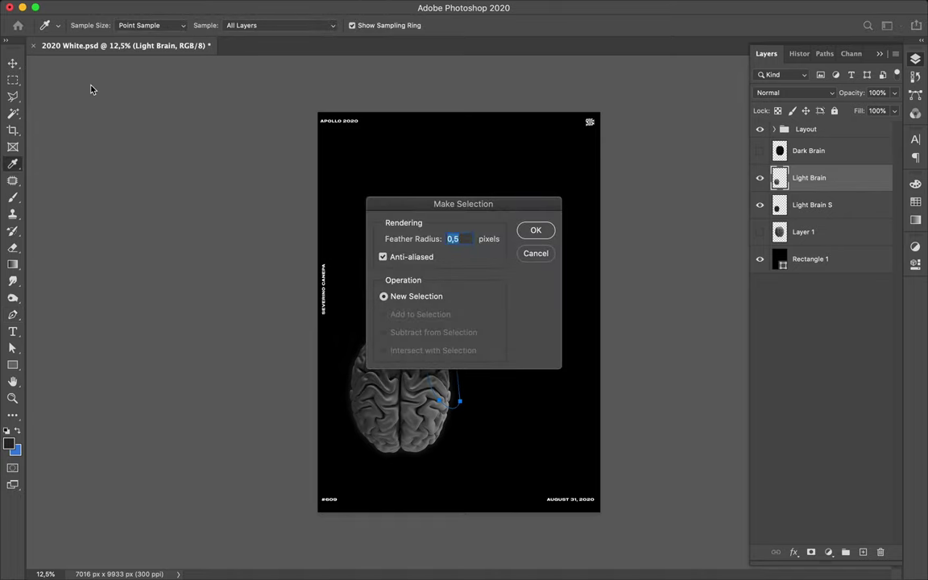
left_click(528, 232)
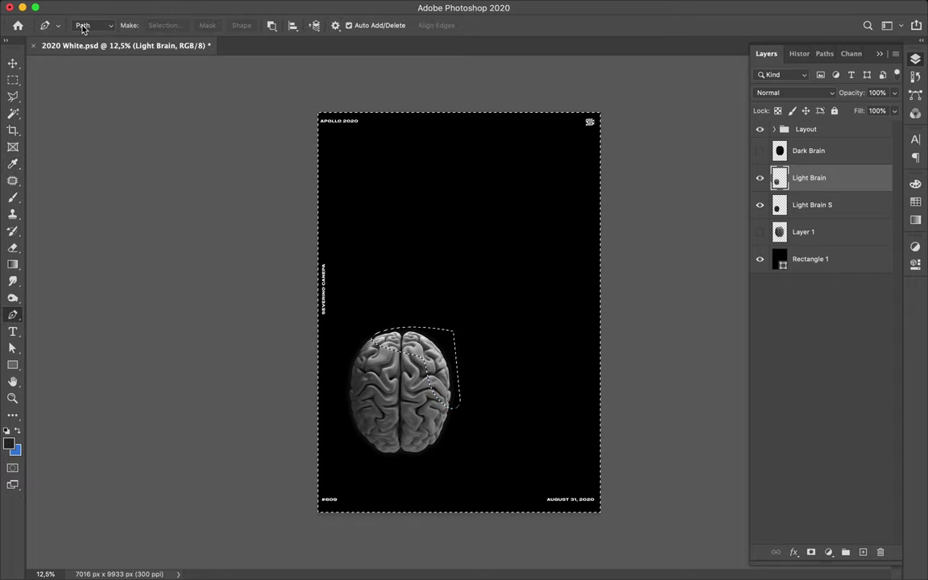
left_click(112, 29)
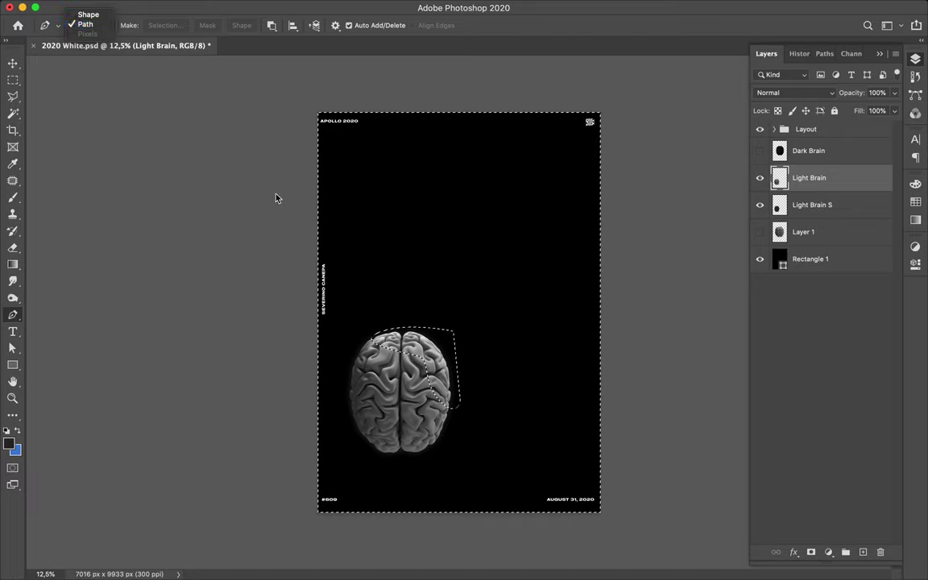
left_click(463, 397)
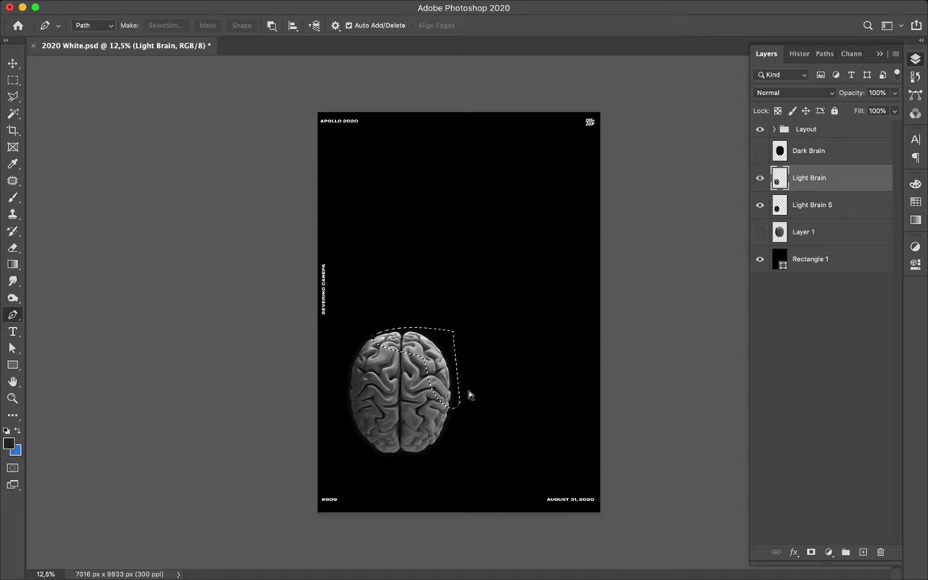
key("ctrl+j")
- Enlarge the copied brain piece to about 114% and shift it outward like a broken fragment
key("v")
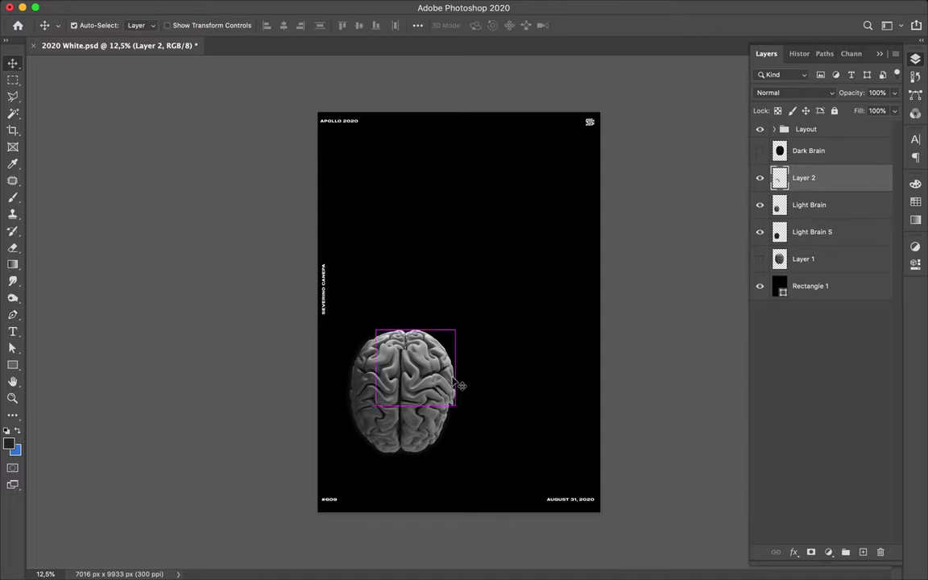
key("ctrl+t")
left_click_drag(455, 329, 465, 320)
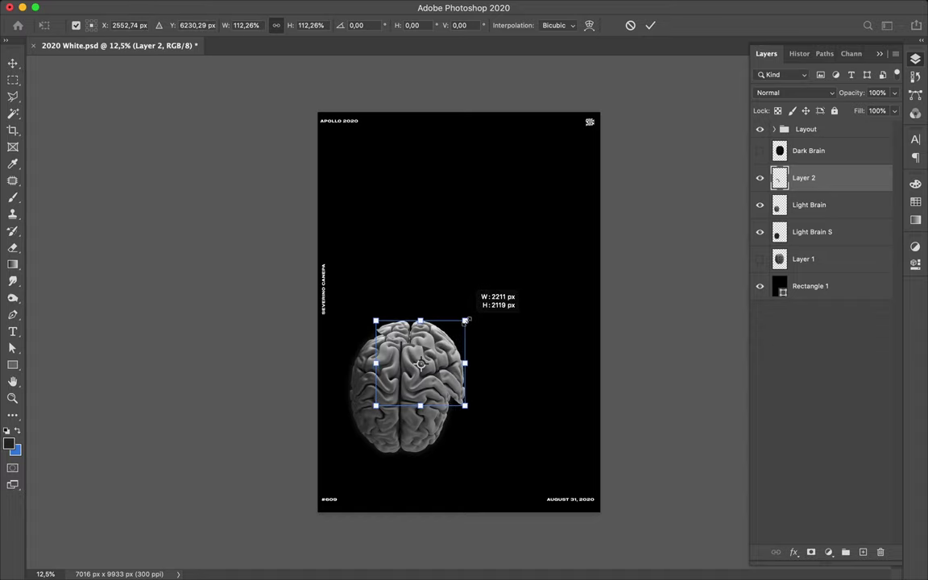
left_click_drag(465, 320, 468, 320)
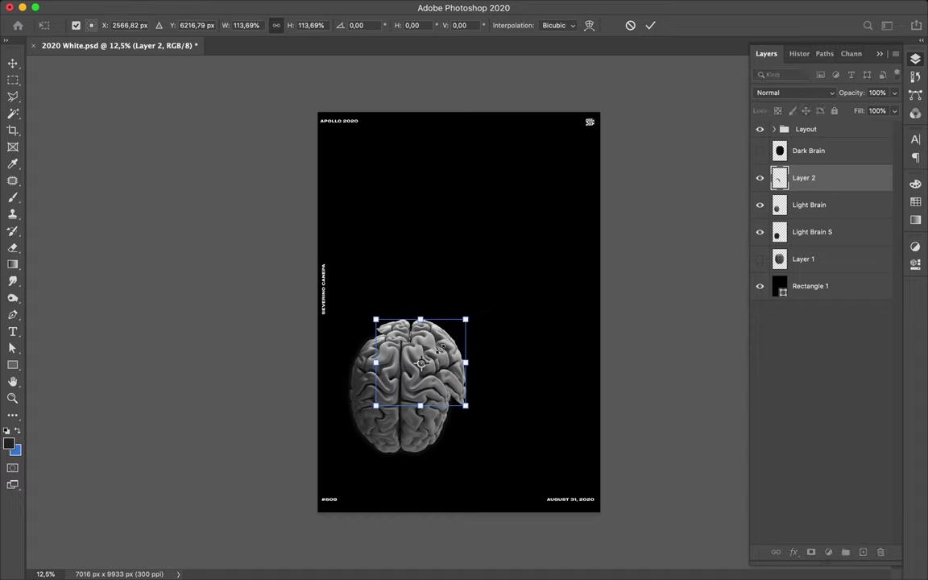
key("Return")
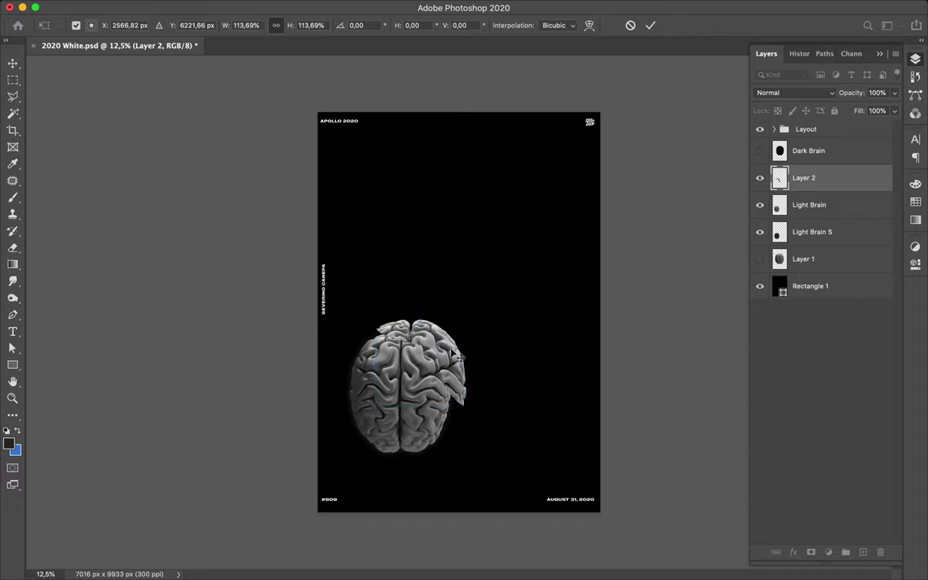
left_click_drag(444, 348, 445, 348)
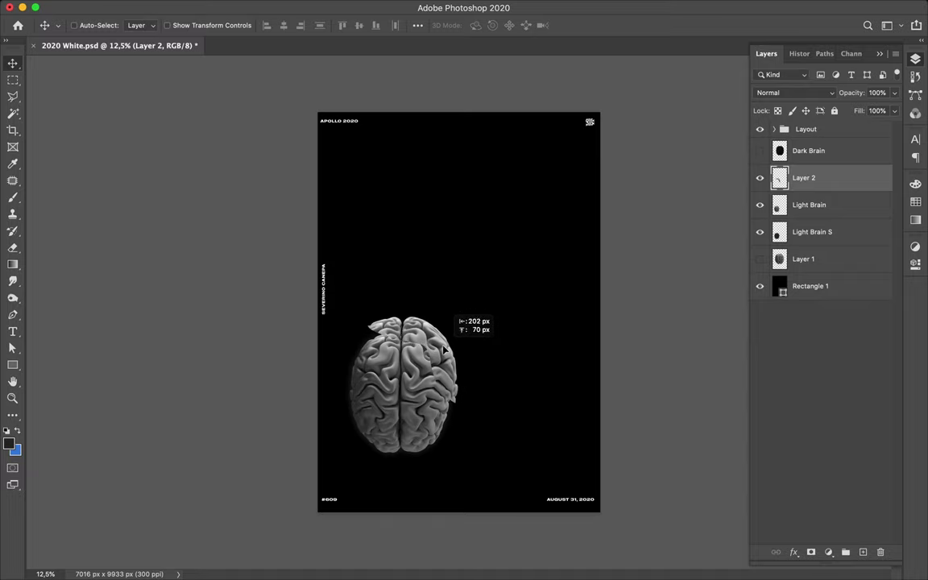
left_click_drag(446, 349, 444, 350)
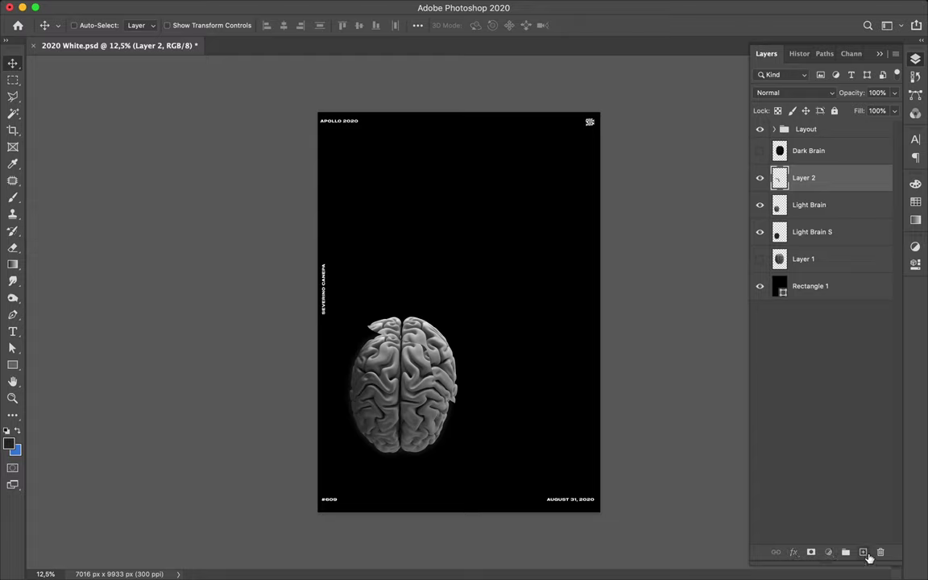
left_click(811, 205)
- On new Layer 3, paint a dark fill in the fragment's outline, deselect, and apply Gaussian Blur
key("ctrl+shift+alt+n")
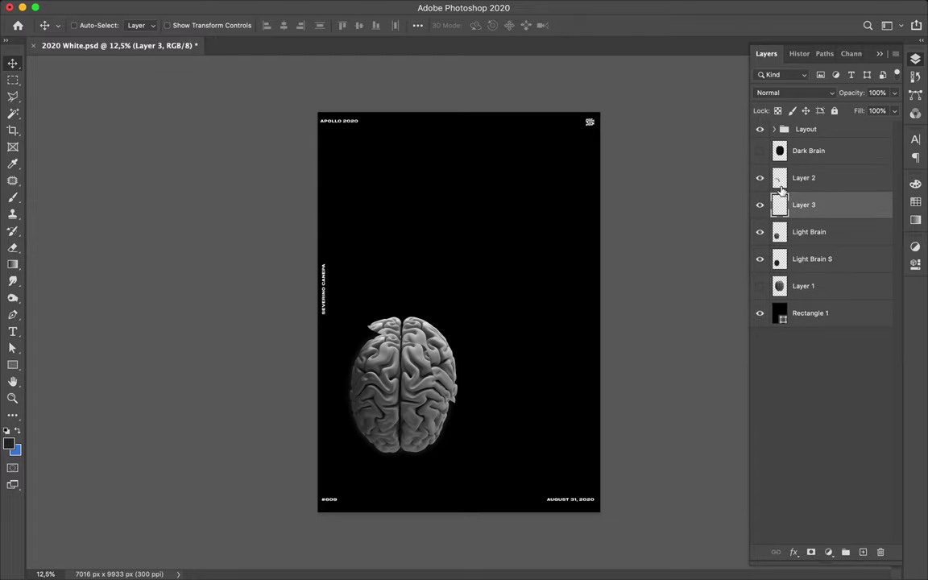
left_click(780, 184, "ctrl")
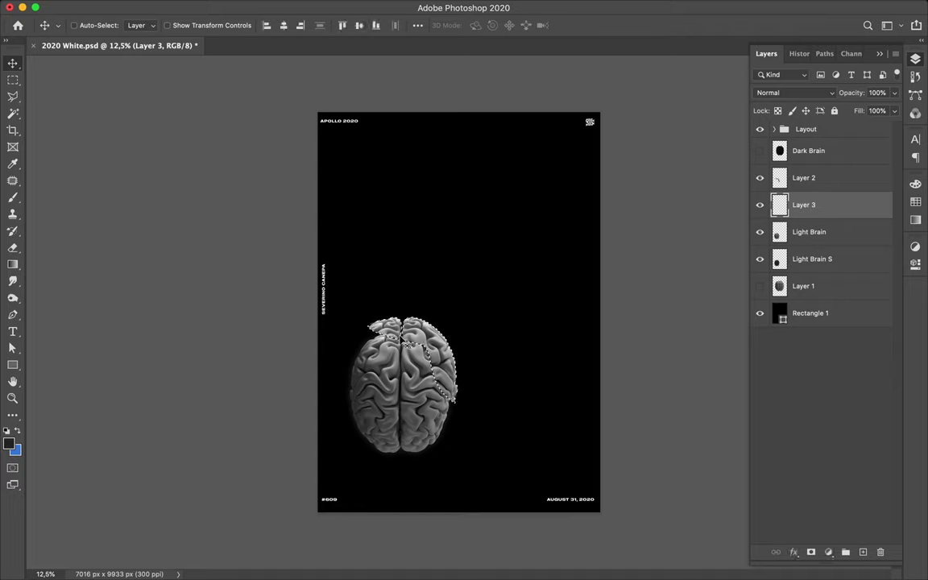
key("b")
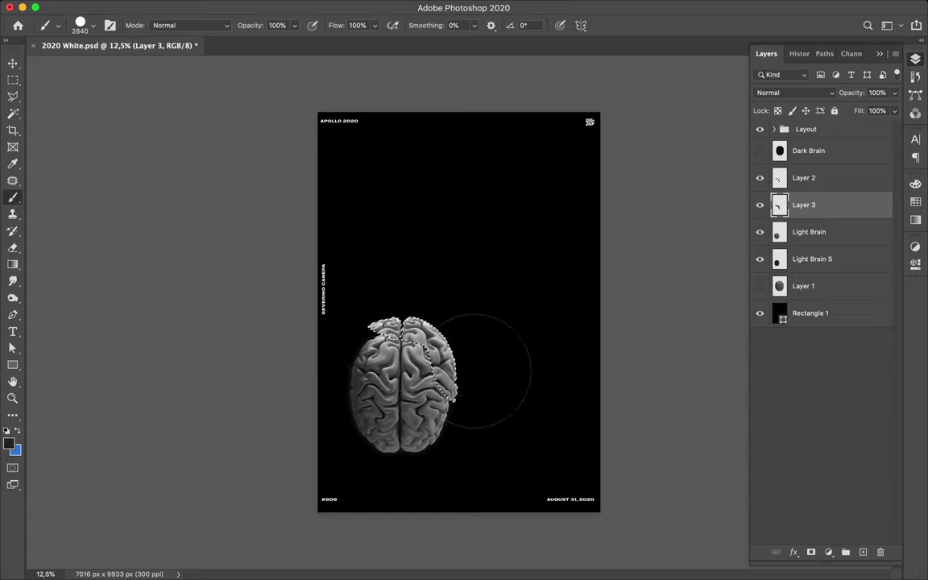
key("super+d")
key("m")
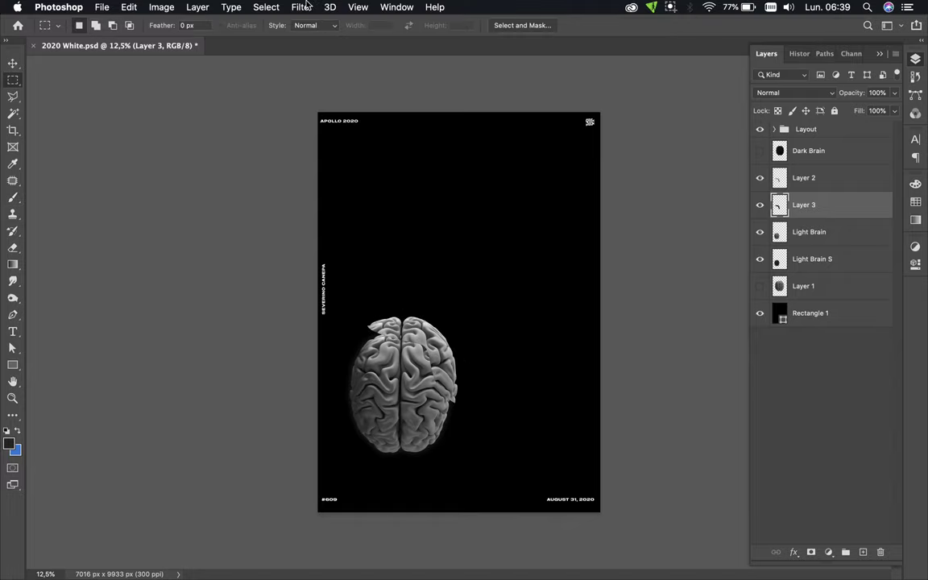
left_click(305, 6)
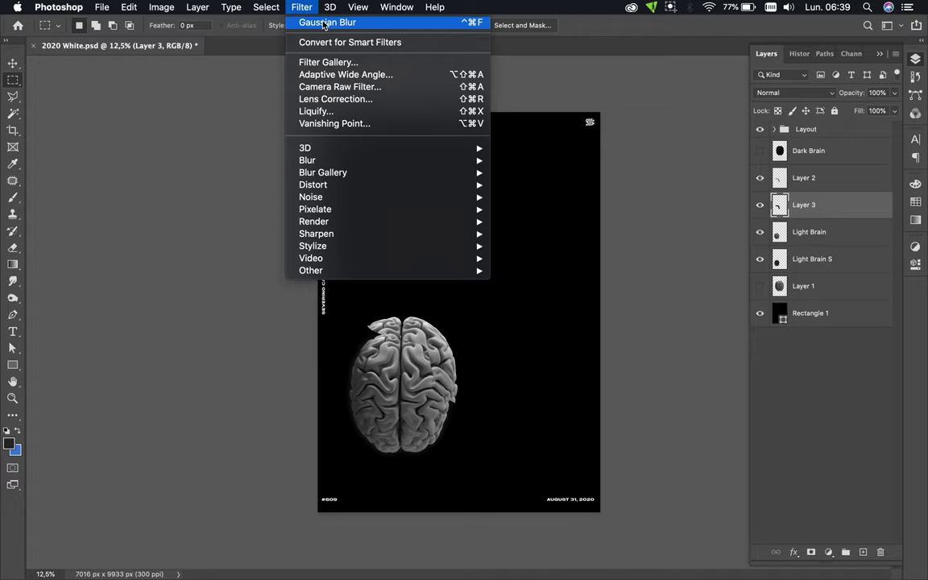
left_click(324, 23)
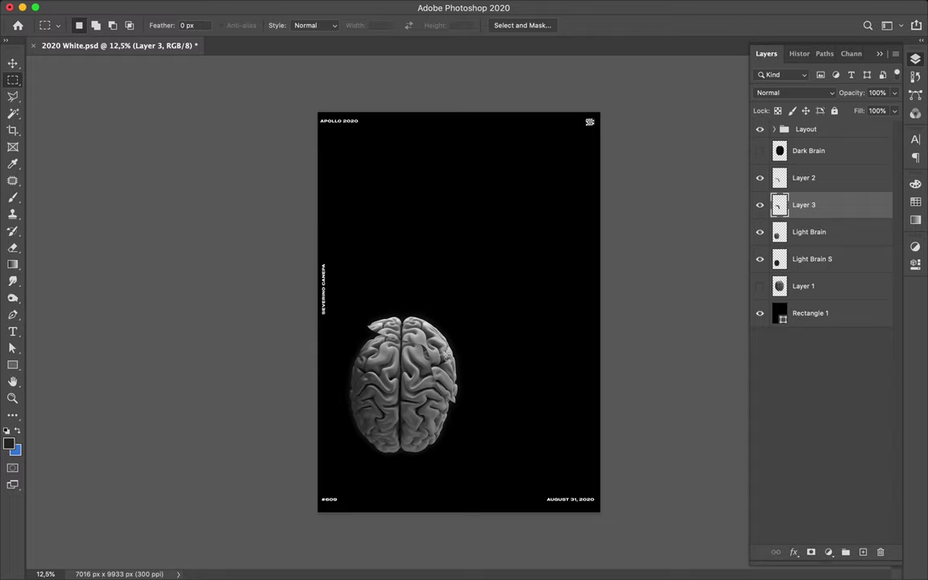
- Toggle Layer 3 off and on to compare the brain
scroll(445, 354, "up", 5)
key("v")
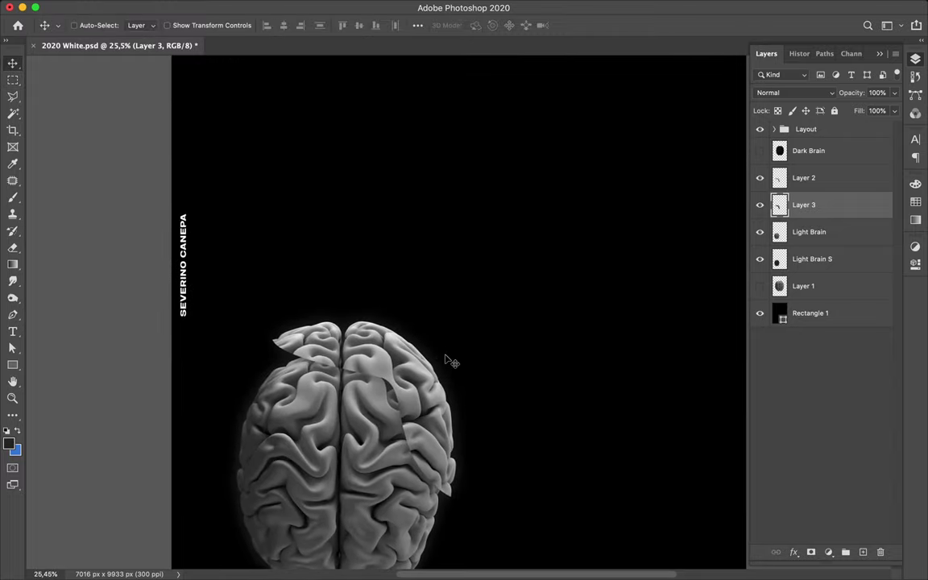
left_click(761, 204)
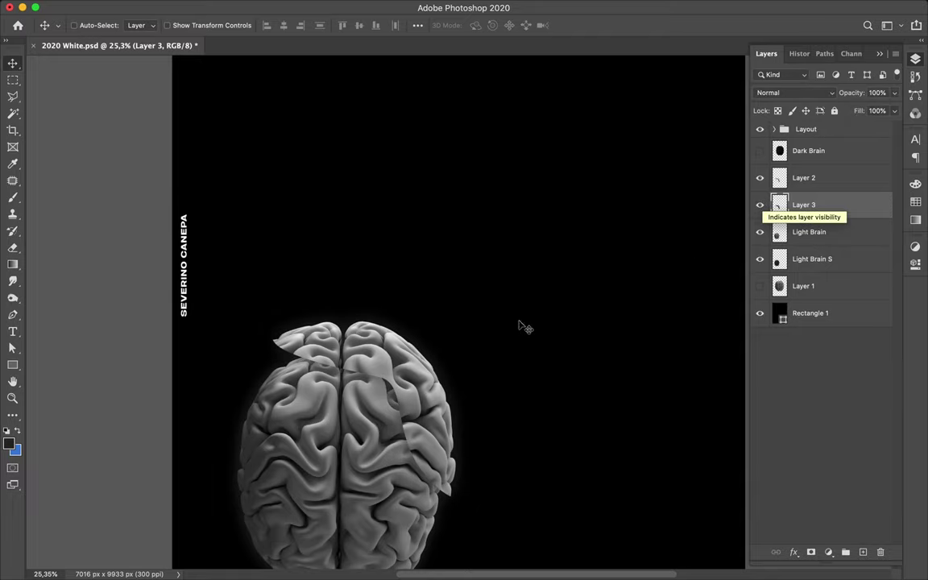
scroll(473, 347, "down", 1)
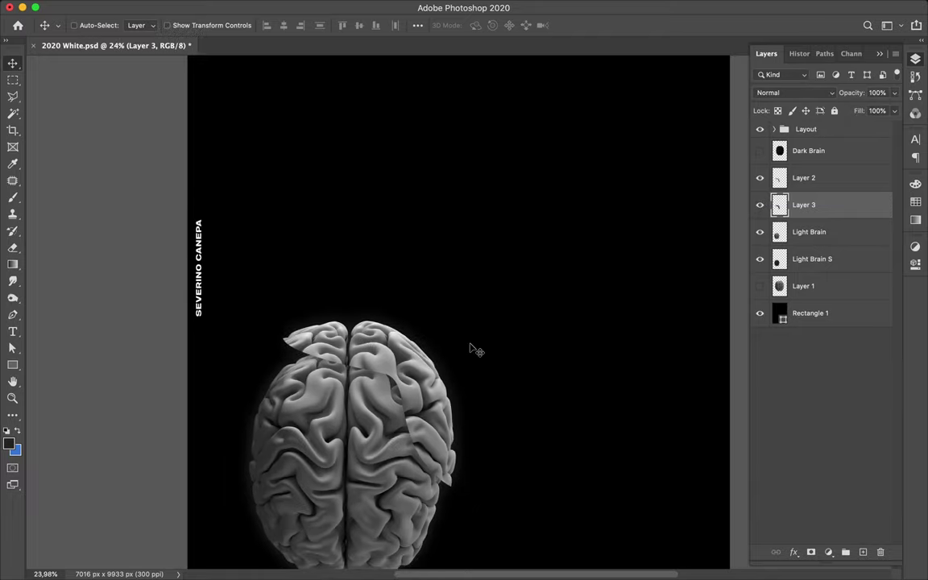
scroll(474, 348, "down", 1)
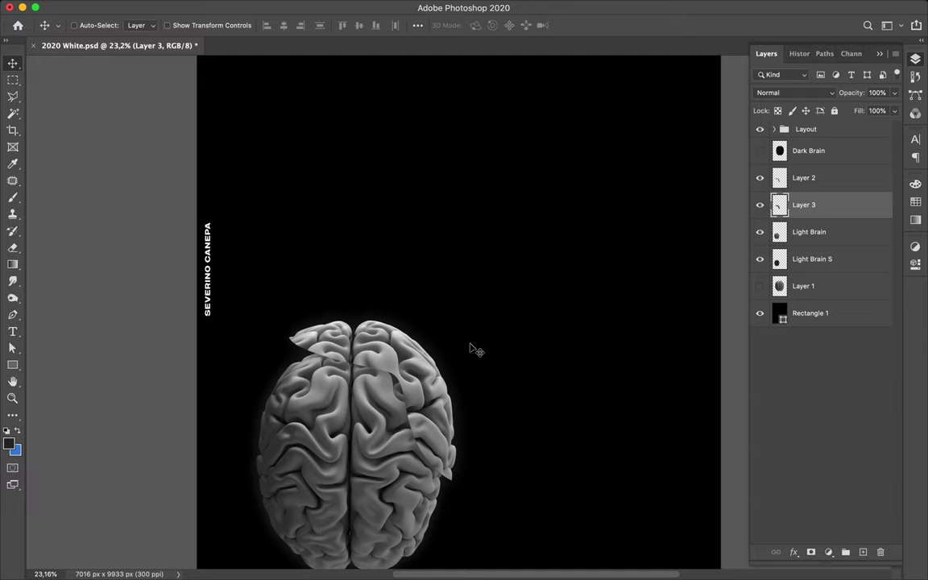
- Outline the upper right brain with a closed pen path, make it a selection, and copy it to a new layer
key("p")
left_click_drag(360, 312, 388, 352)
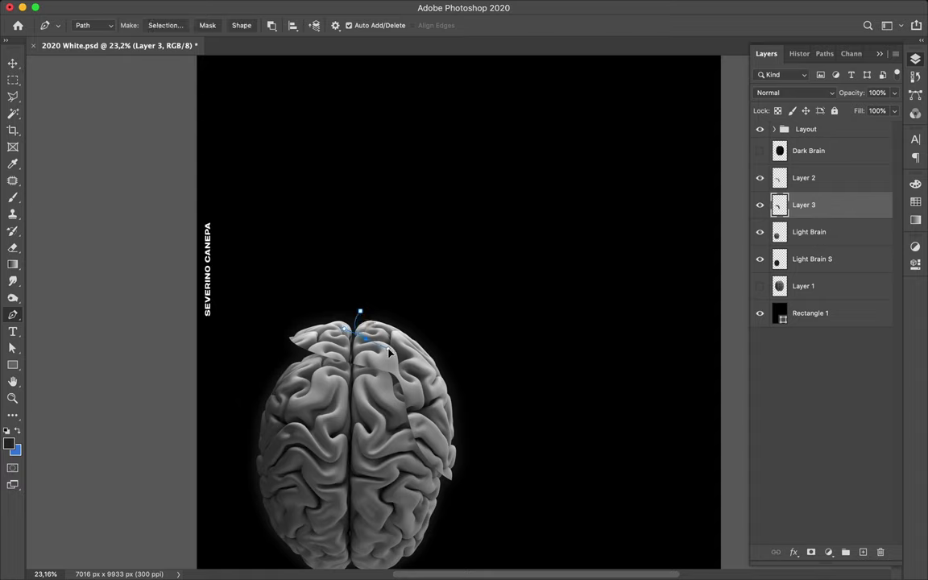
left_click_drag(388, 352, 459, 412)
left_click_drag(442, 335, 420, 307)
left_click(361, 314)
left_click(175, 29)
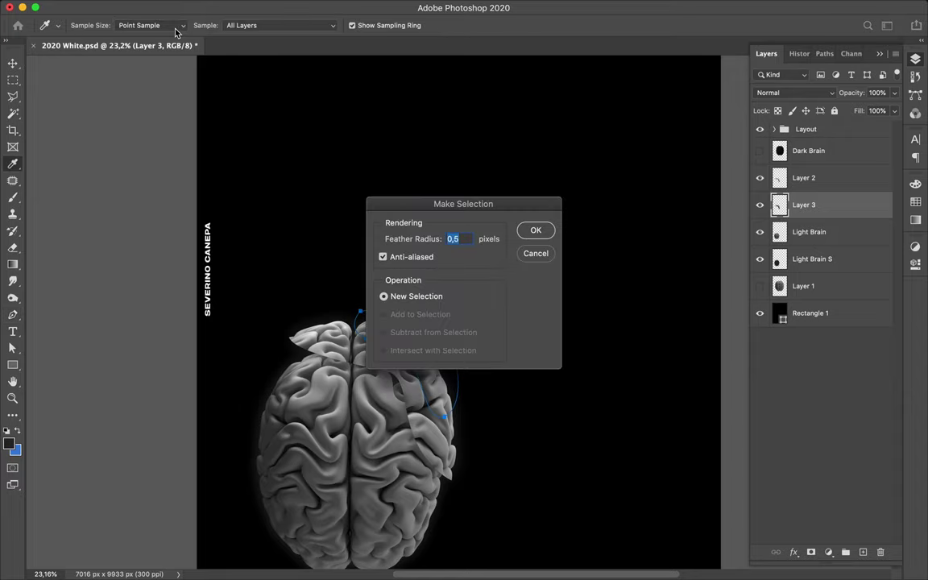
left_click(534, 231)
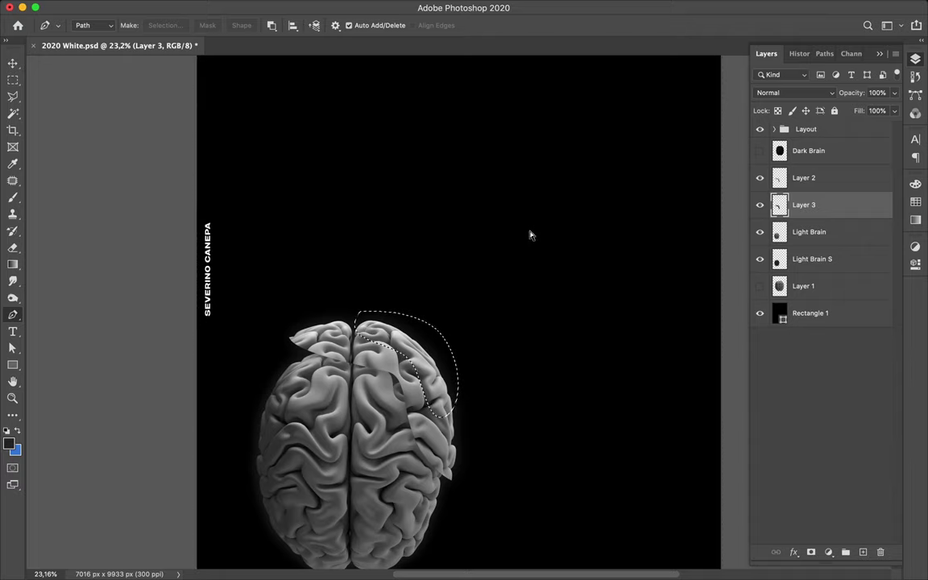
key("ctrl+j")
- Undo the misplaced copy and recopy the selected region from Layer 2 onto a new layer
key("v")
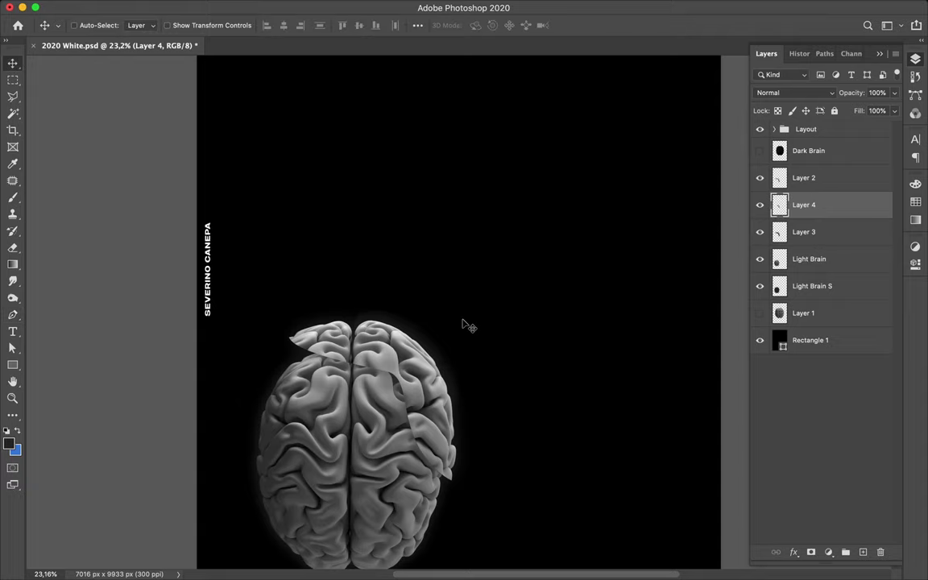
left_click_drag(423, 347, 433, 317)
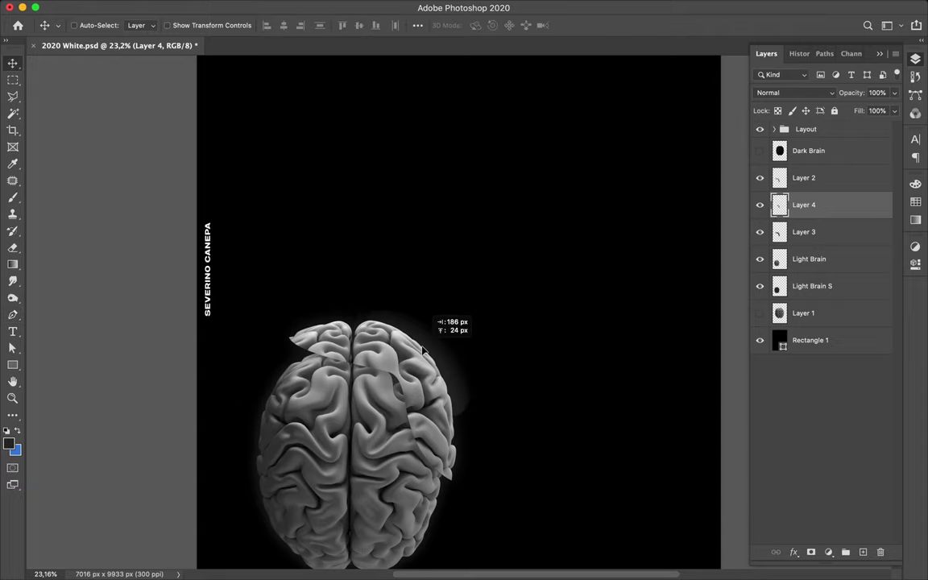
key("super")
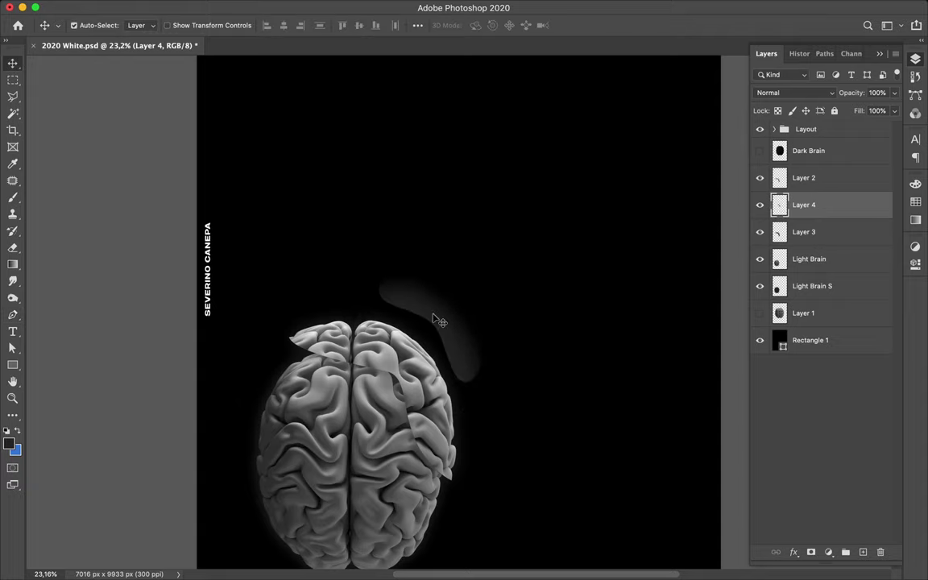
key("super+z")
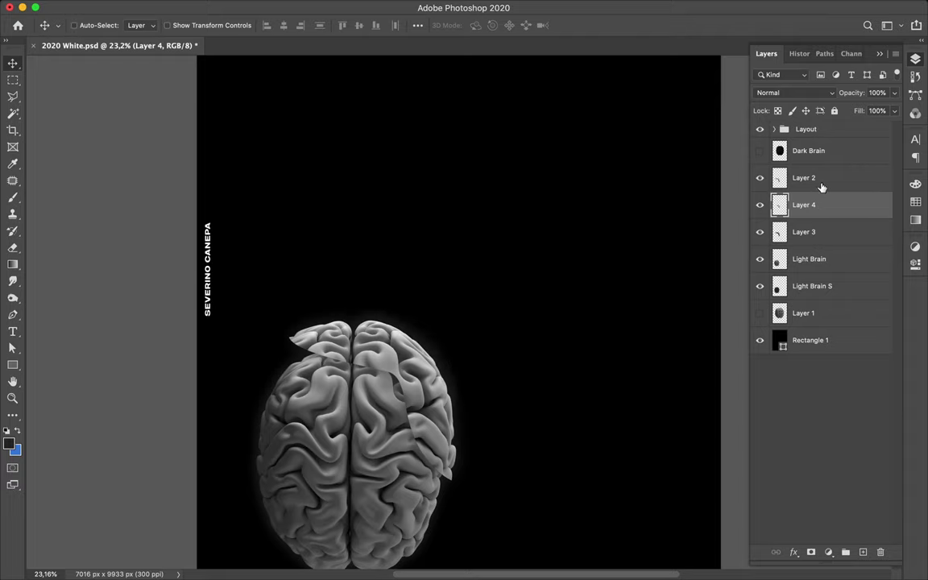
left_click(805, 180)
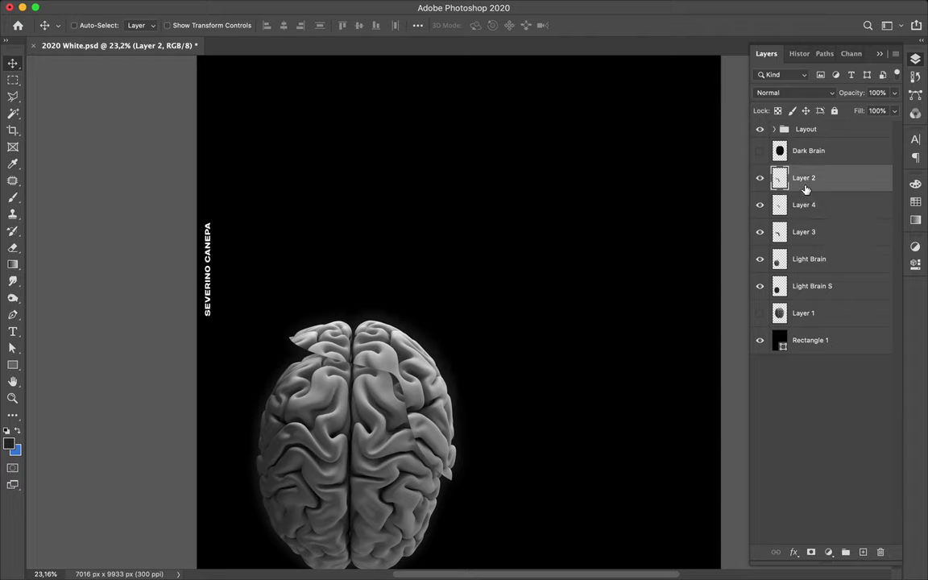
key("super")
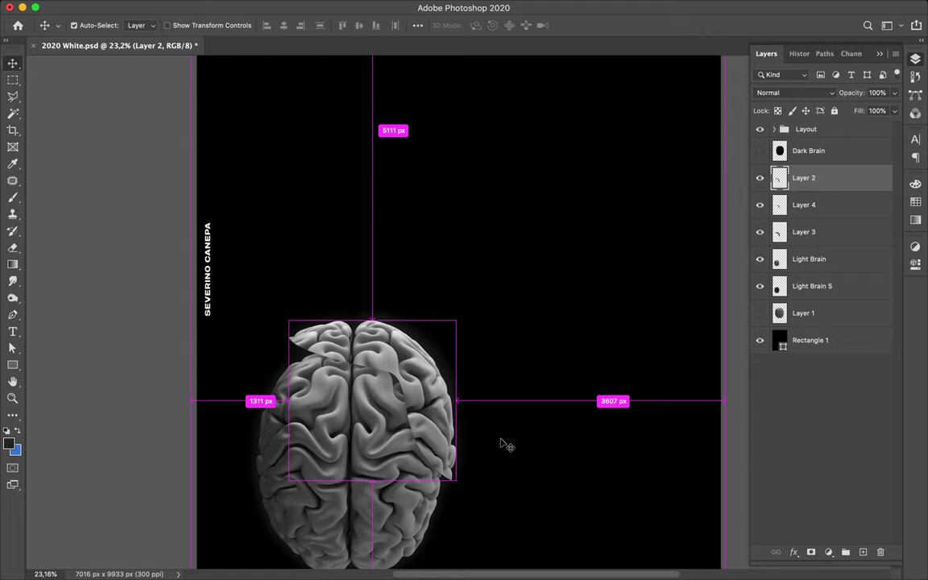
key("BackSpace")
key("super+shift+d")
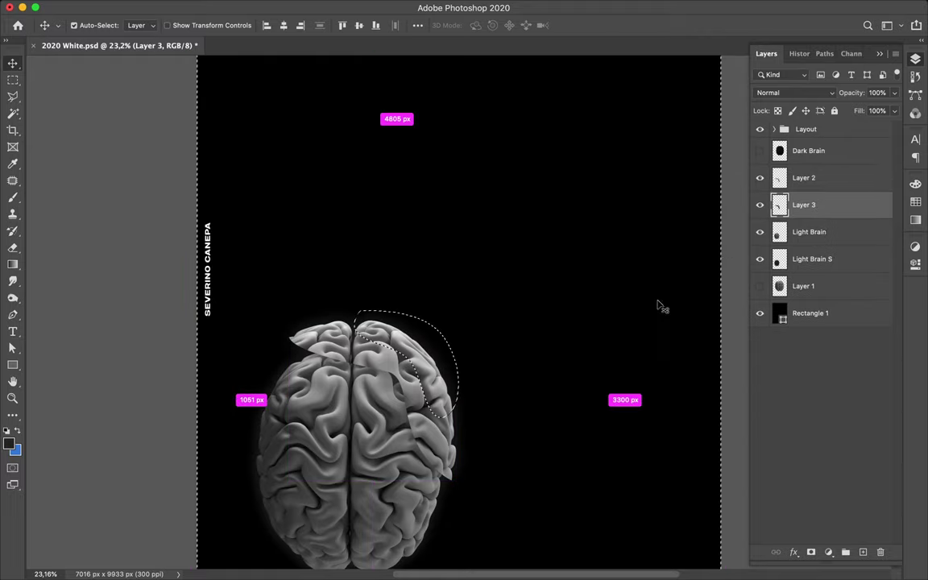
left_click(836, 177)
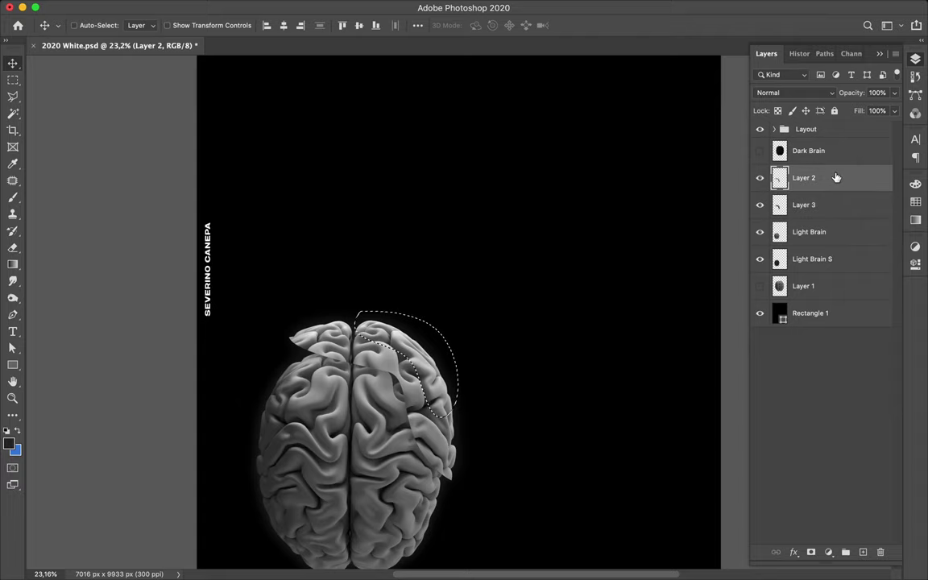
key("super+j")
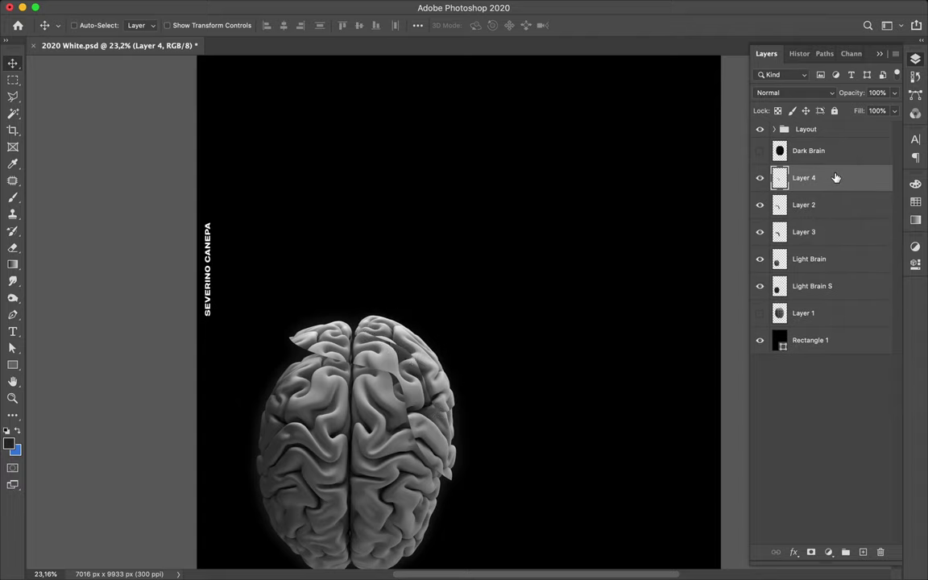
- Enlarge the copied fragment to about 129% and position it on the brain's upper right
left_click_drag(427, 349, 429, 343)
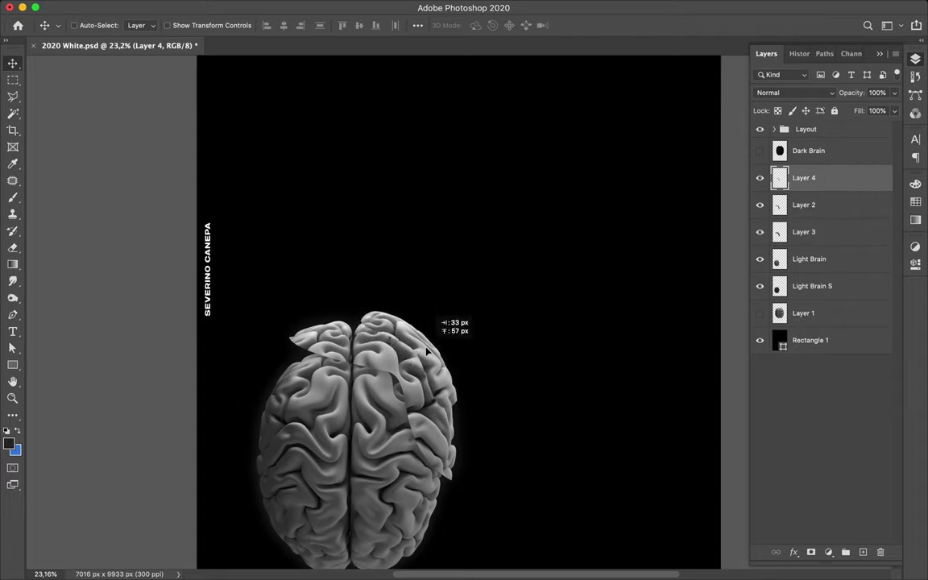
key("super+t")
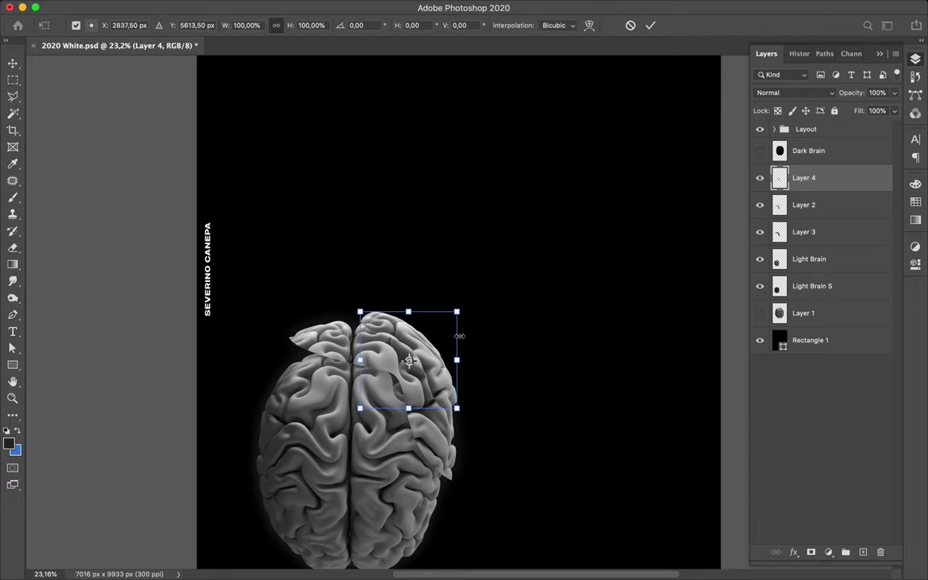
left_click_drag(456, 360, 487, 349)
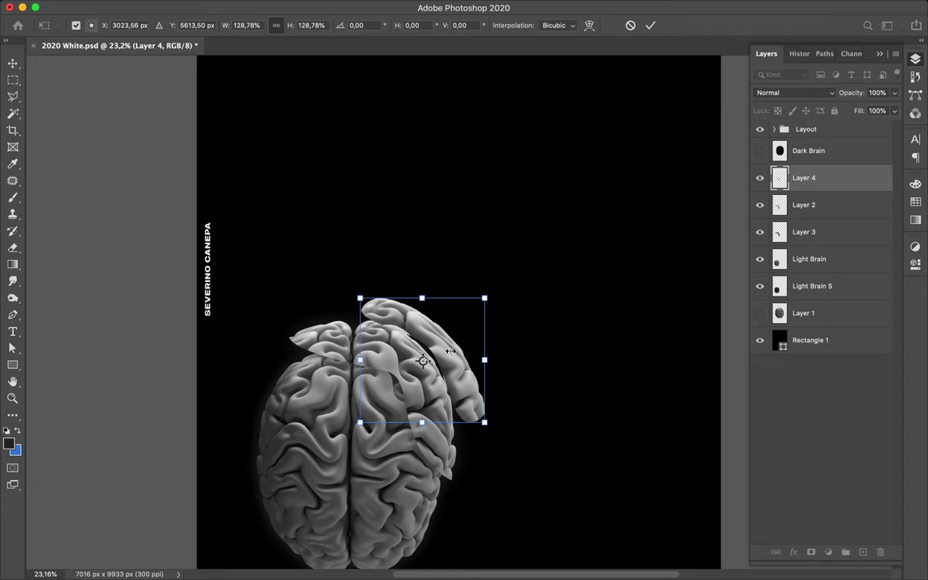
key("Return")
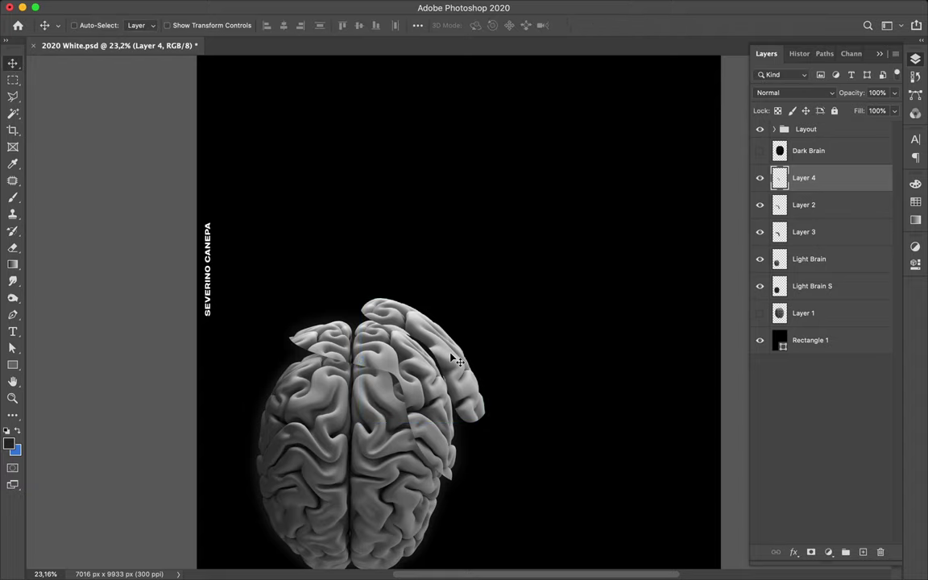
left_click_drag(441, 356, 445, 365)
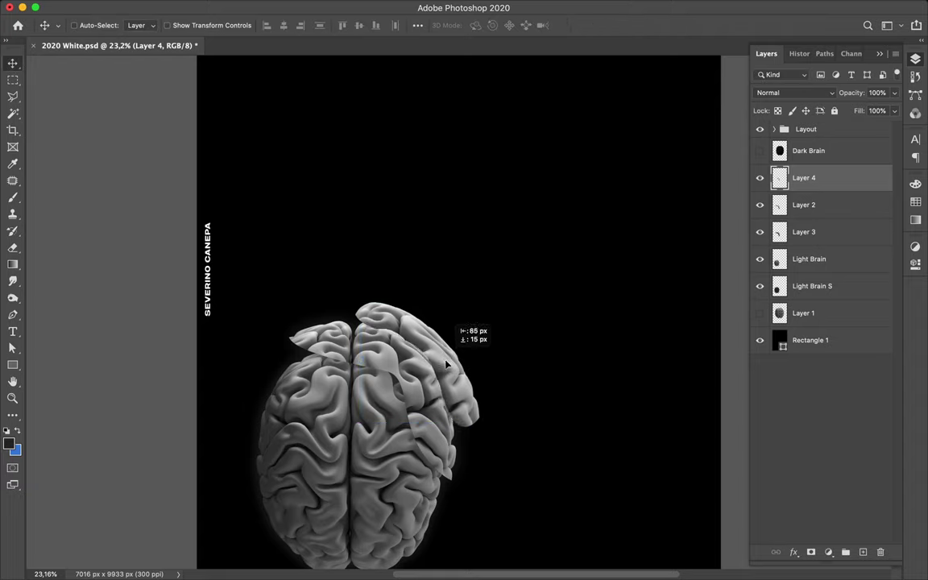
left_click_drag(445, 365, 445, 368)
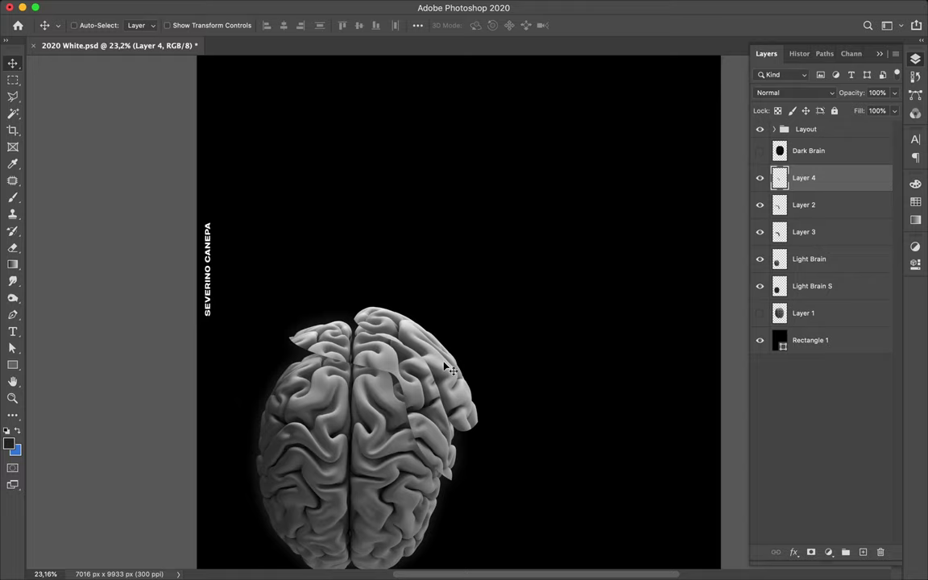
- Load the brain fragment's outline as a selection on a new Layer 5
left_click(827, 206)
left_click(864, 554)
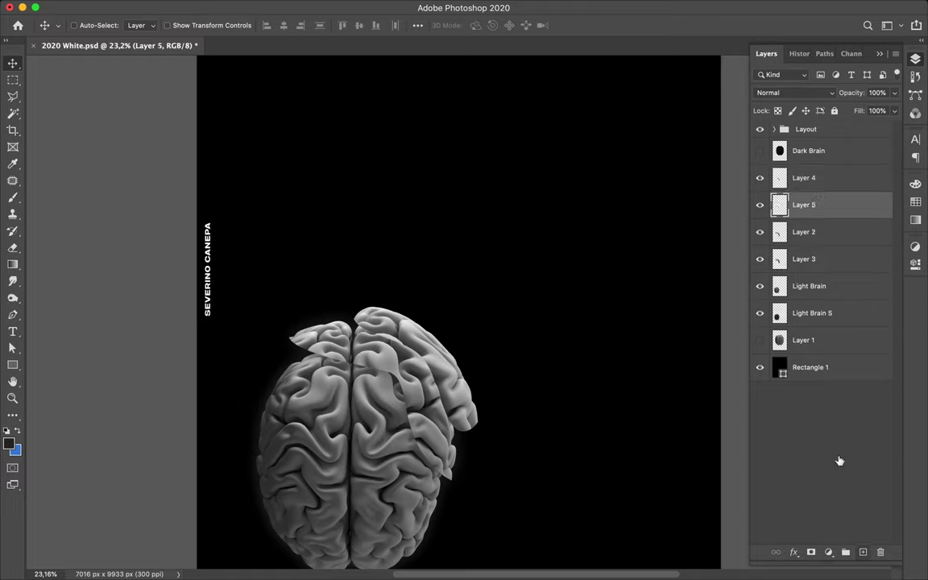
left_click(784, 183, "super")
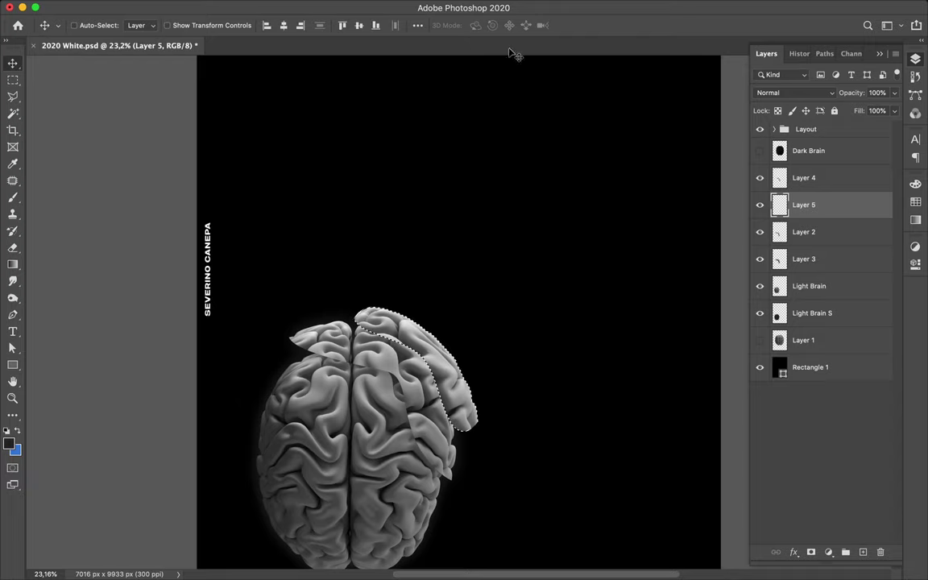
mouse_move(309, 5)
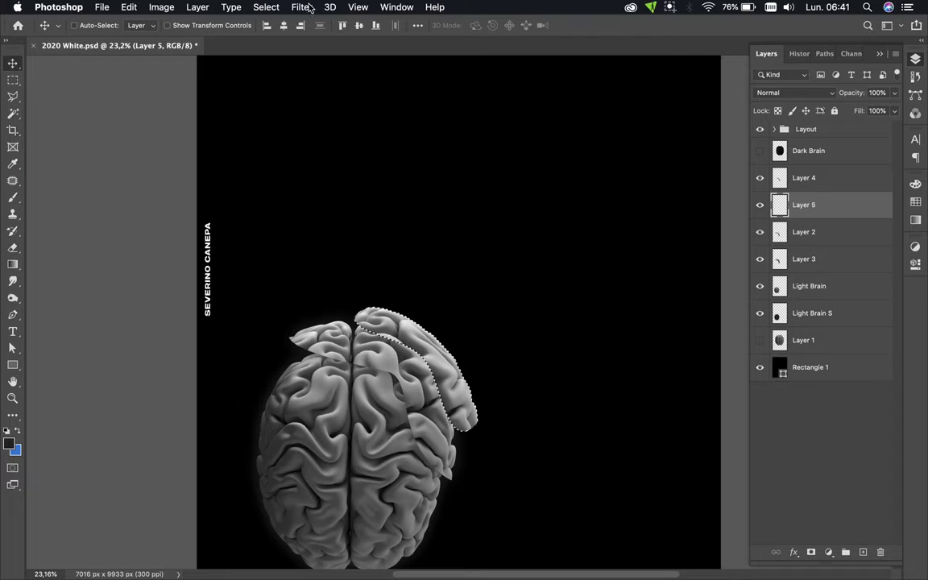
left_click(305, 9)
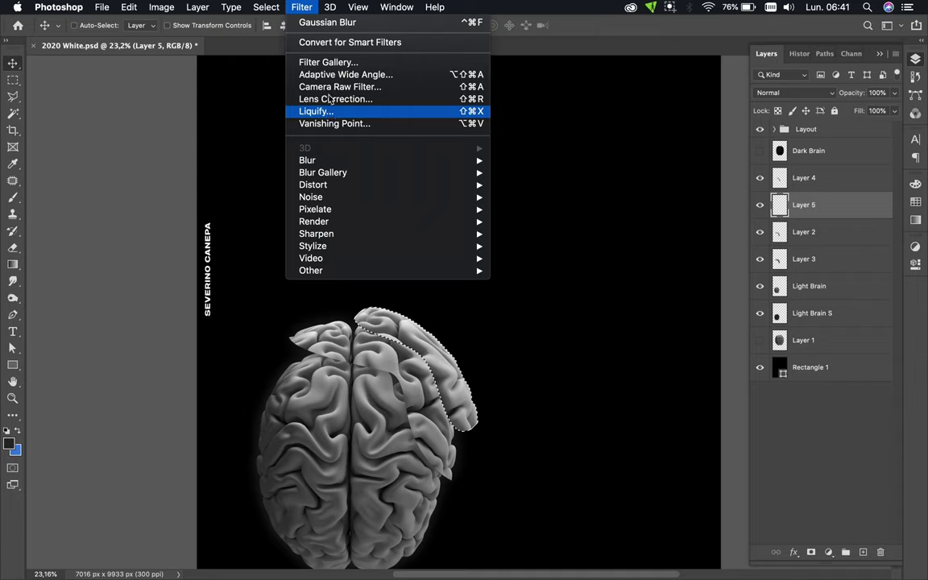
left_click(309, 6)
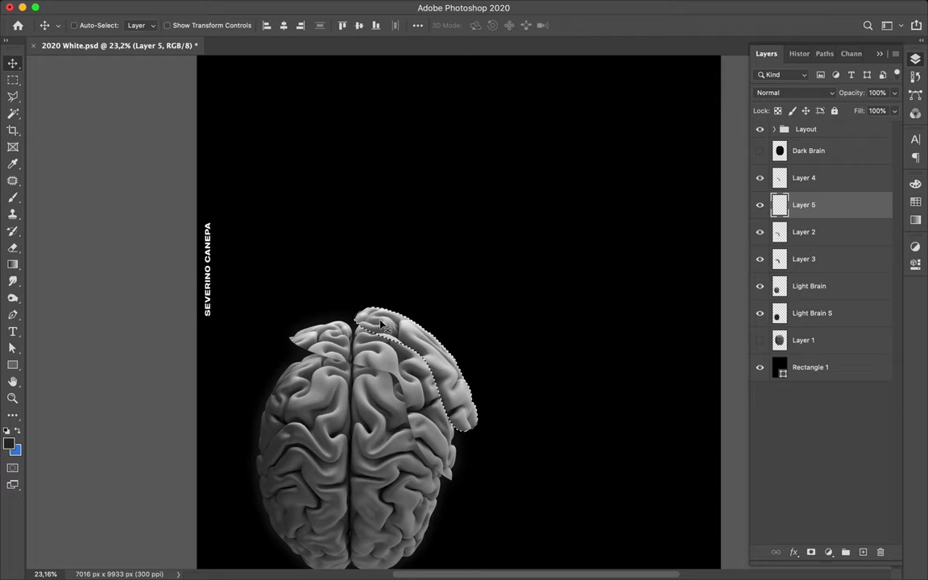
key("b")
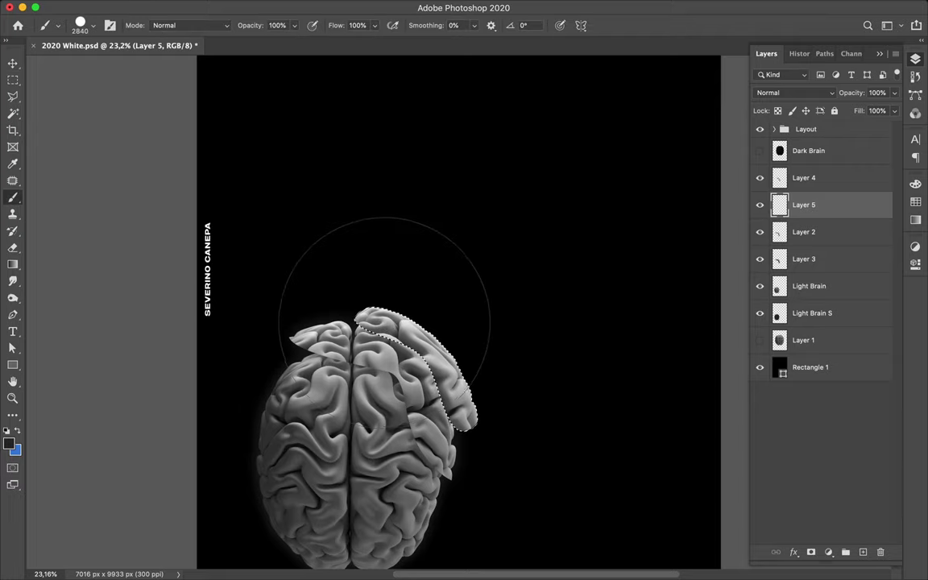
key("m")
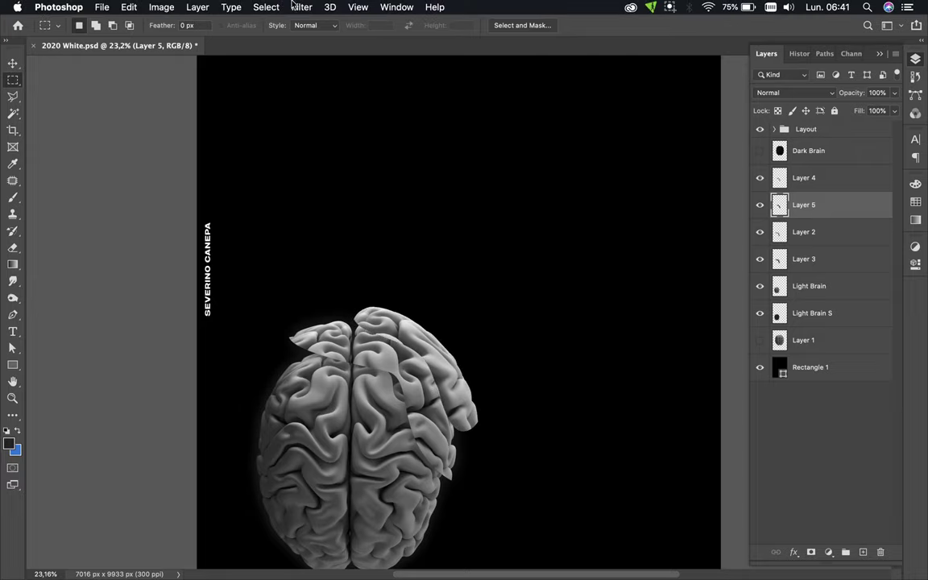
- Apply Gaussian Blur to the fragment's shadow on Layer 5
left_click(302, 8)
left_click(305, 27)
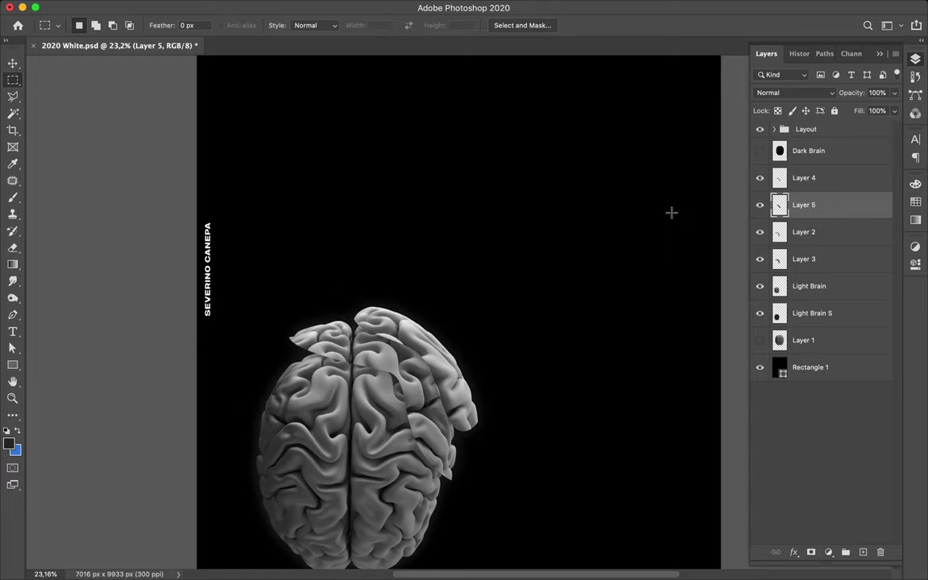
key("v")
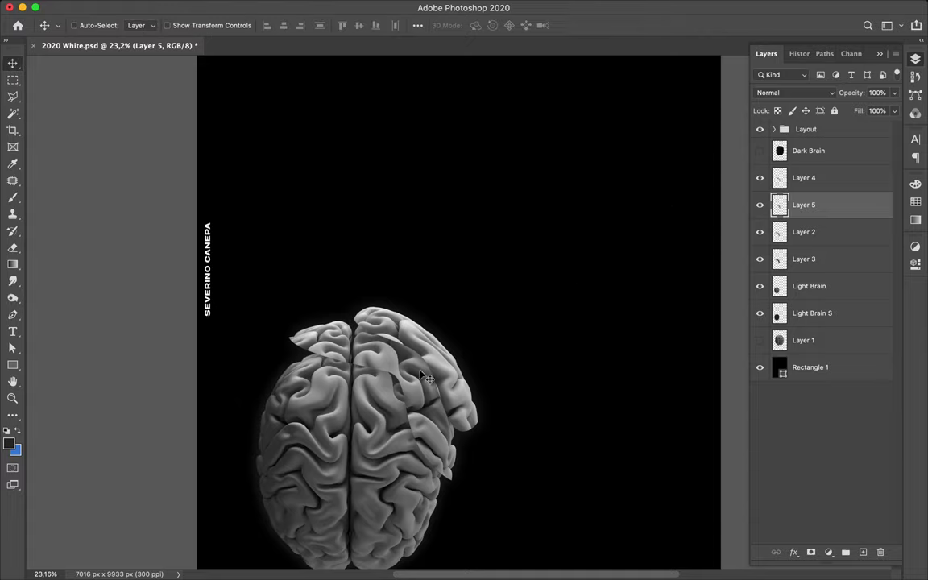
left_click_drag(426, 377, 427, 373)
left_click_drag(844, 213, 847, 217)
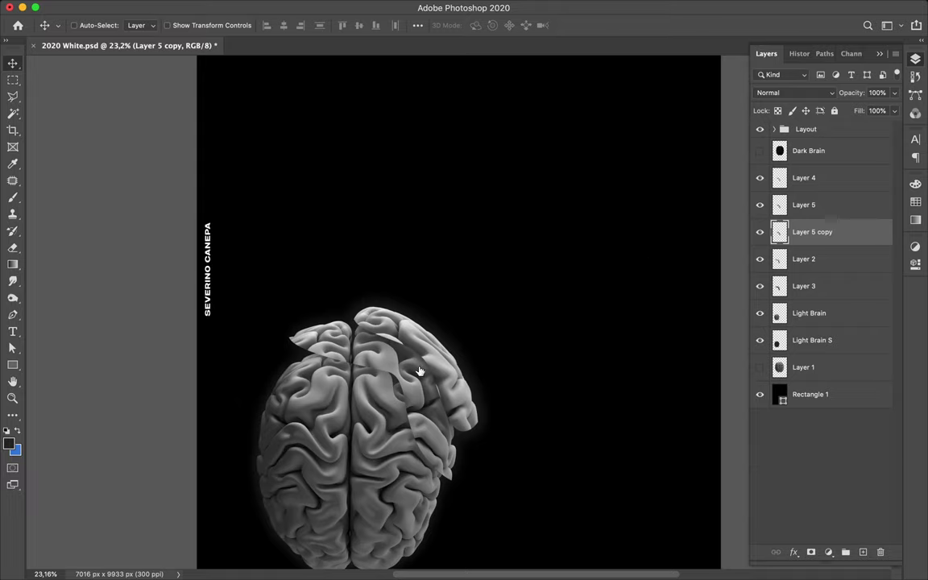
left_click_drag(419, 372, 419, 376)
key("Delete")
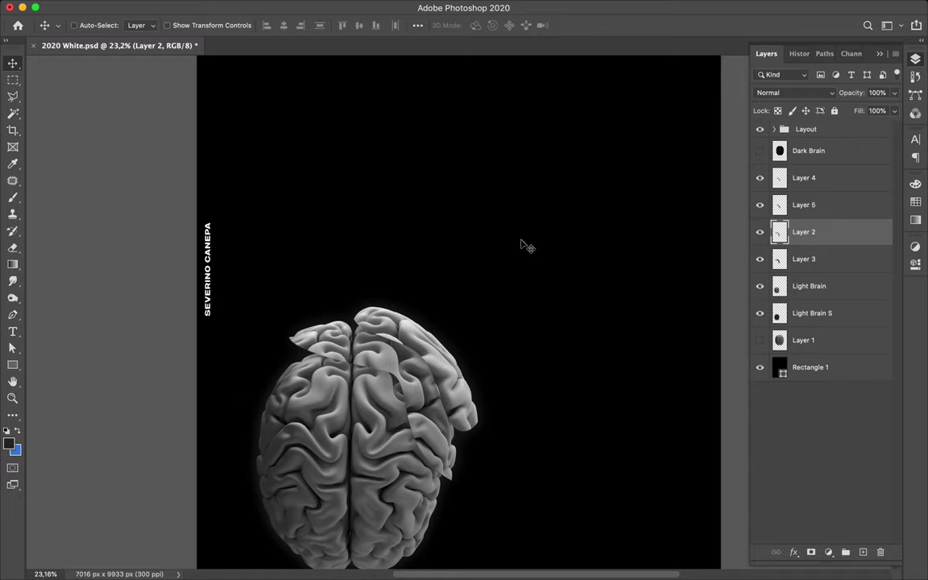
scroll(527, 245, "down", 1)
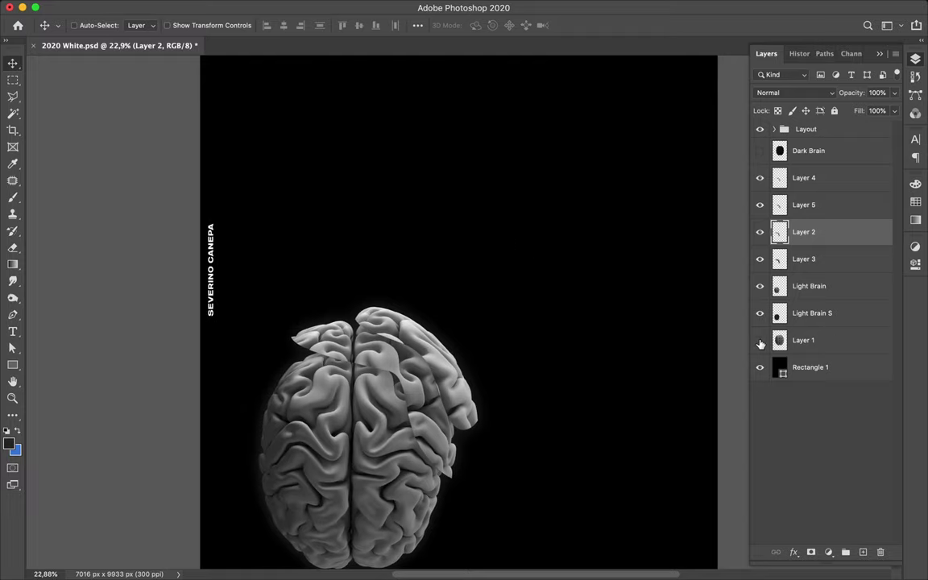
- Show the large brain on Layer 1 and move it up and to the right
left_click(760, 339)
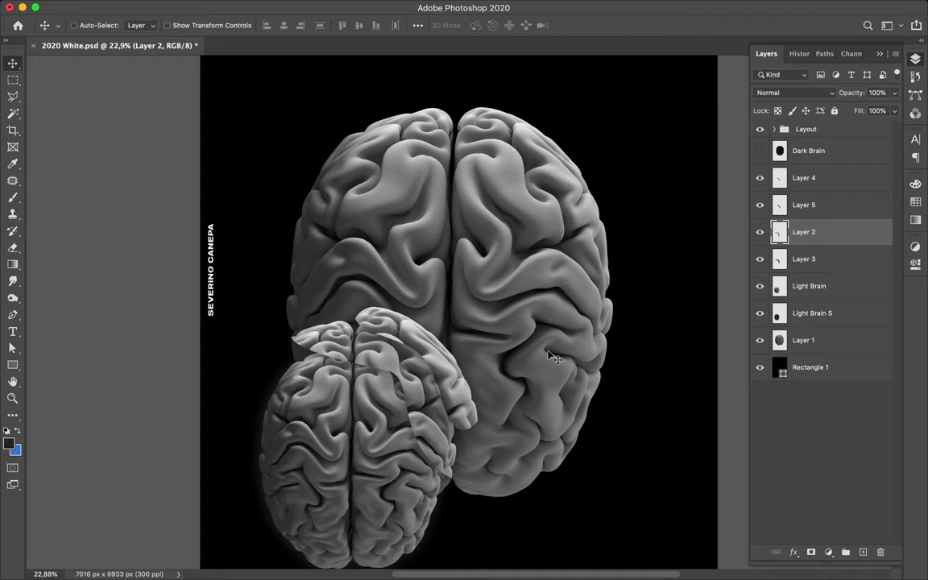
scroll(553, 356, "down", 2)
scroll(555, 362, "down", 1)
scroll(554, 366, "down", 2)
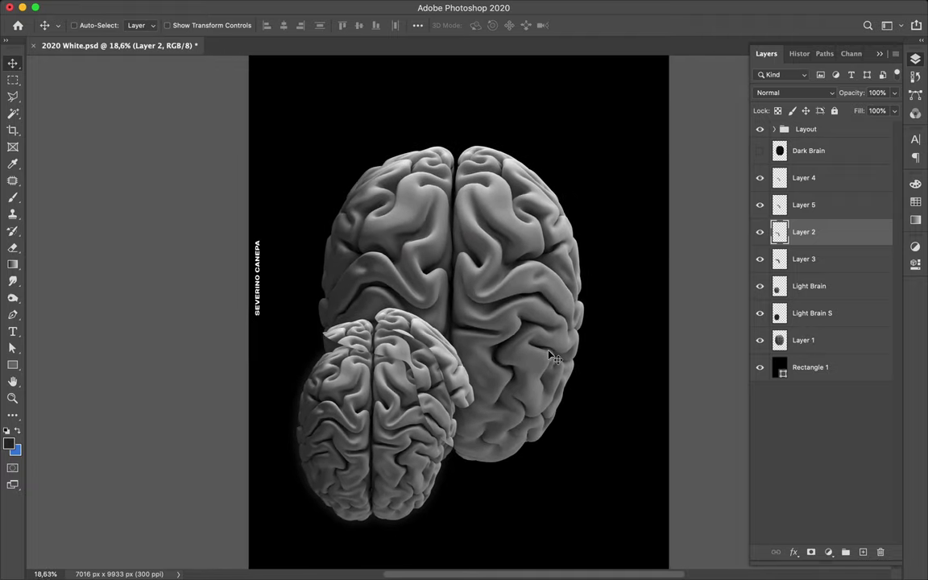
scroll(550, 378, "up", 2)
scroll(508, 322, "down", 4)
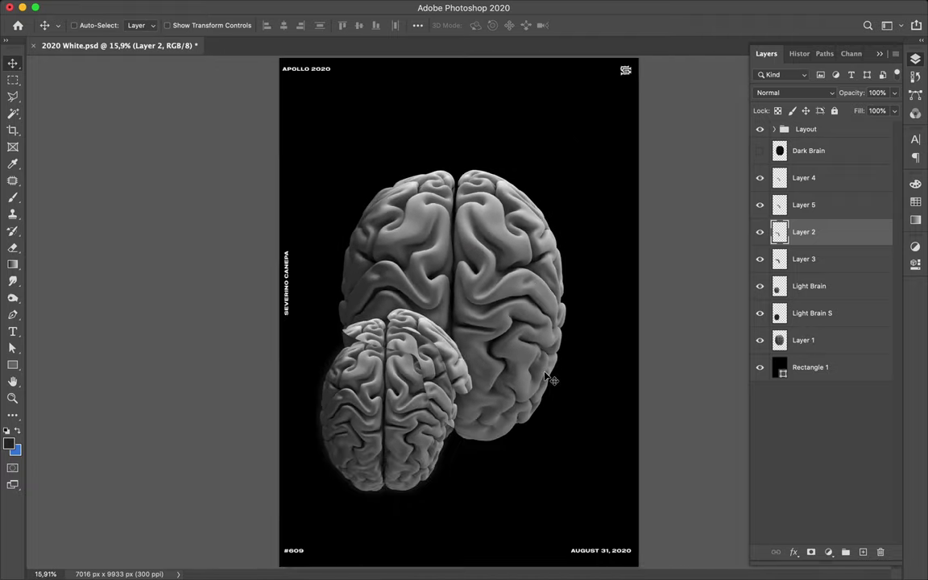
key("super")
left_click(454, 288, "super")
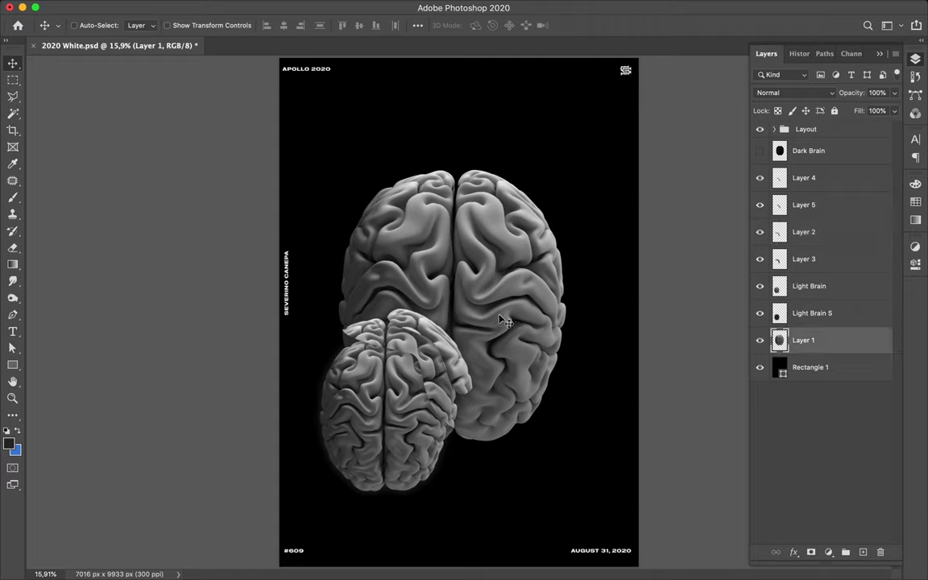
left_click_drag(548, 234, 556, 232)
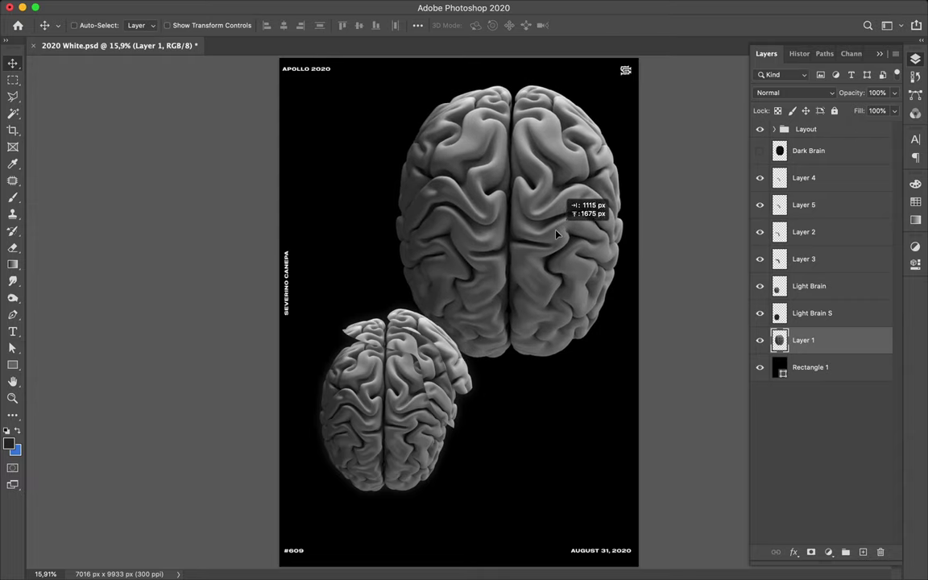
left_click_drag(556, 232, 564, 219)
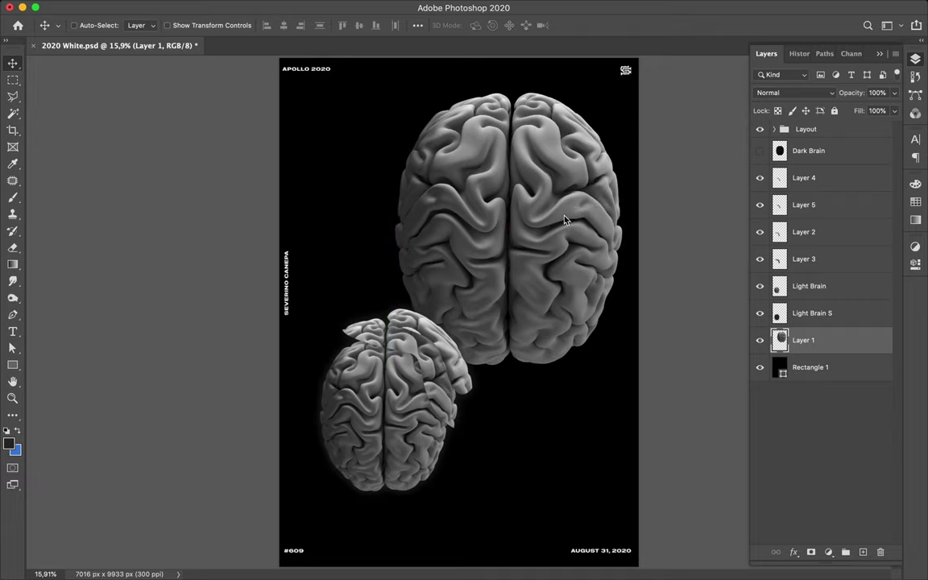
- Move Layers 4 through 1 together down and slightly left on the poster
left_click(811, 185, "shift")
left_click_drag(524, 283, 519, 294)
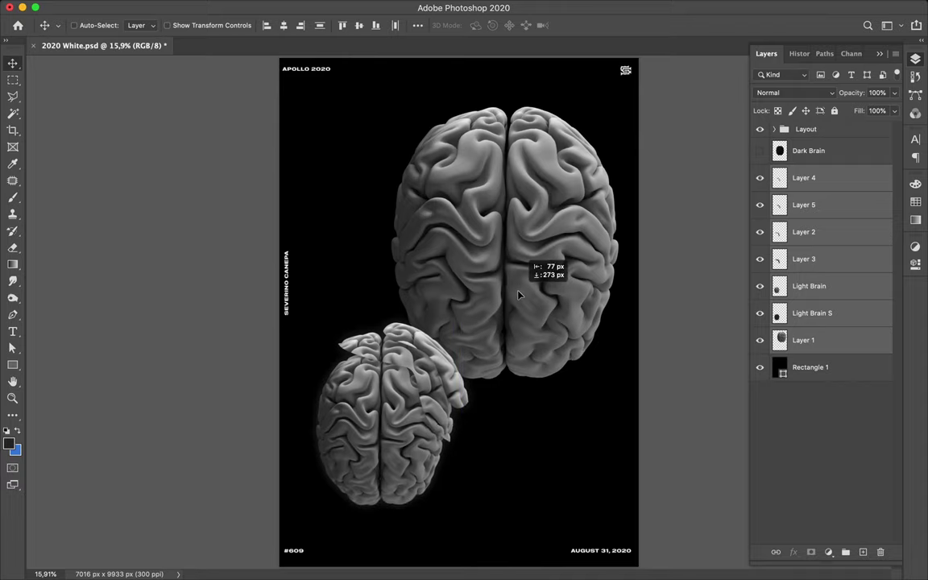
left_click_drag(519, 294, 520, 295)
left_click(533, 286)
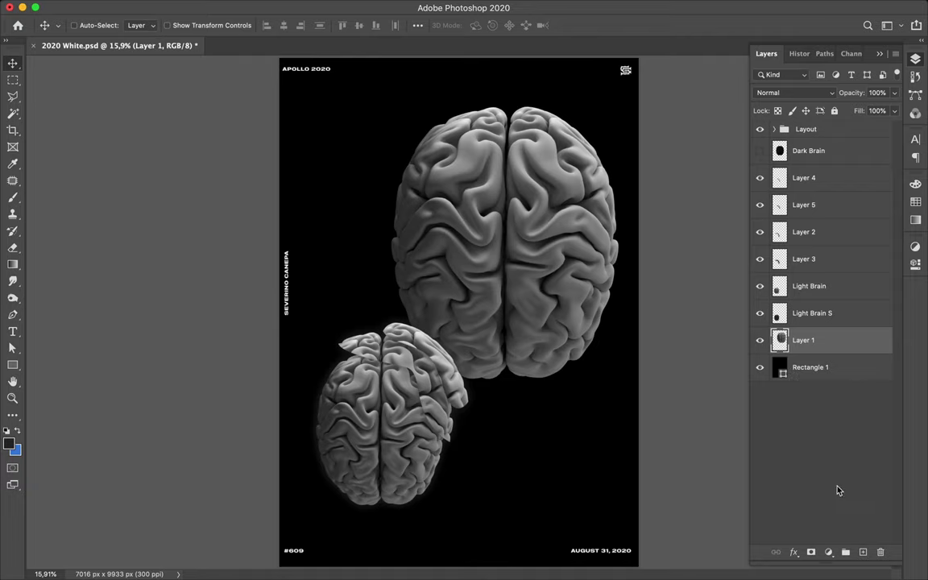
left_click(816, 370)
- Create Layer 6 above Rectangle 1 and fill the large brain's outline with black on it
left_click(863, 553)
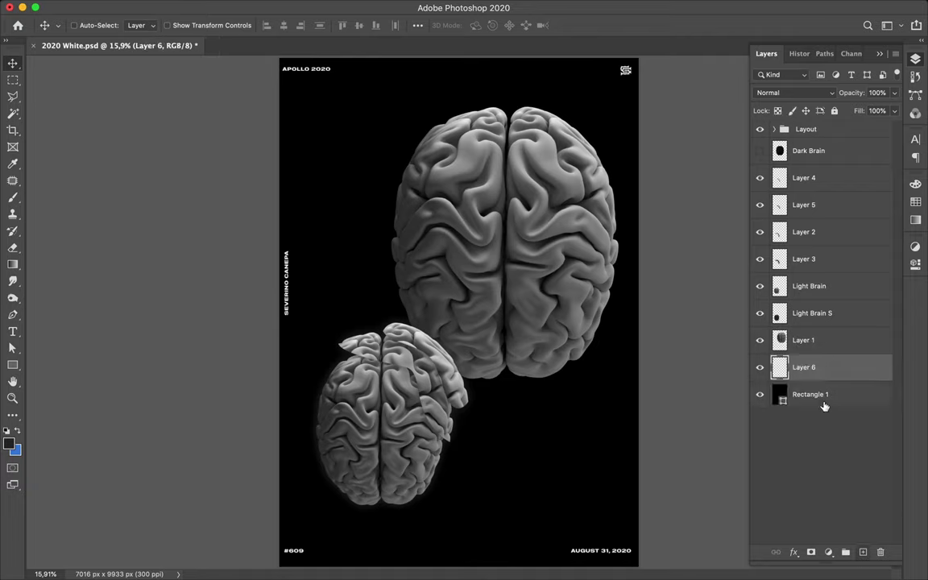
left_click(781, 340, "ctrl")
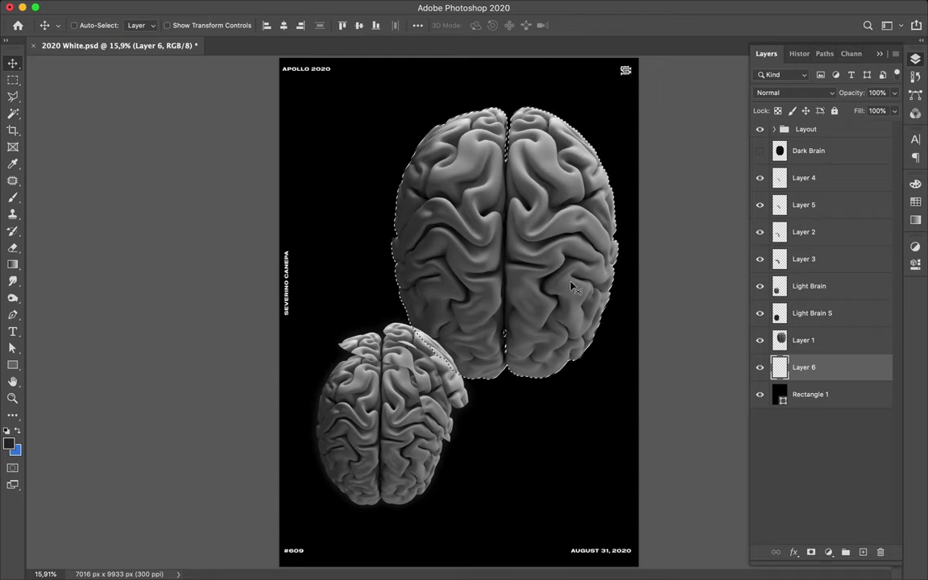
key("b")
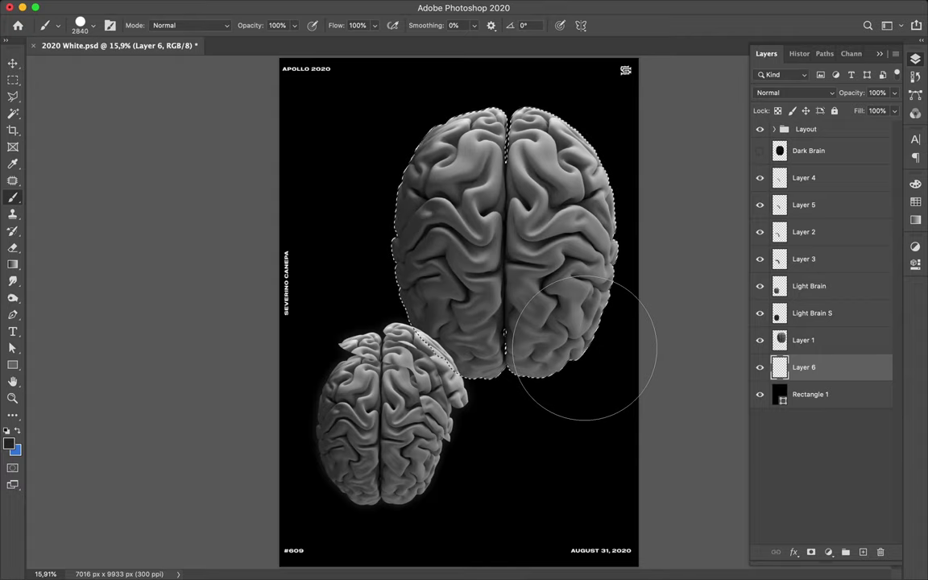
key("alt+BackSpace")
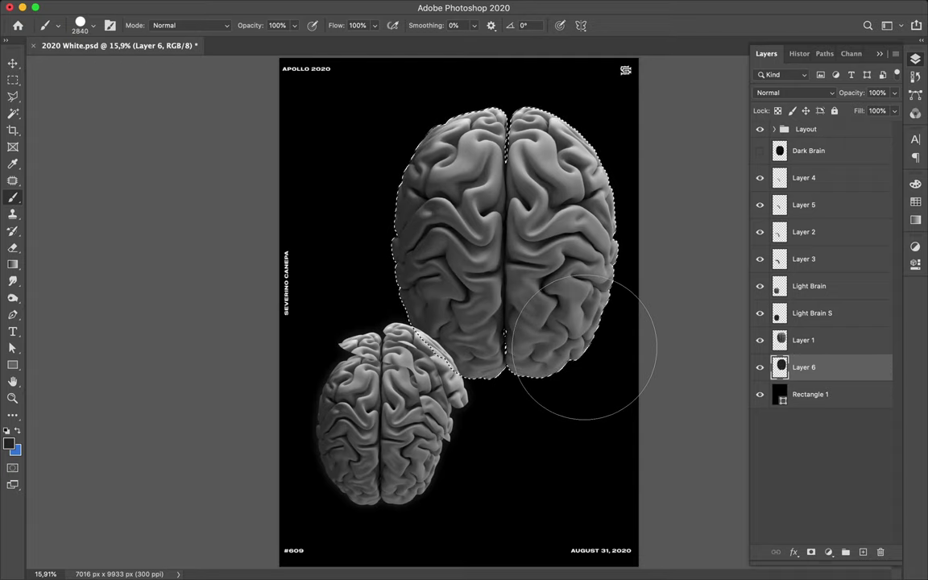
key("ctrl+z")
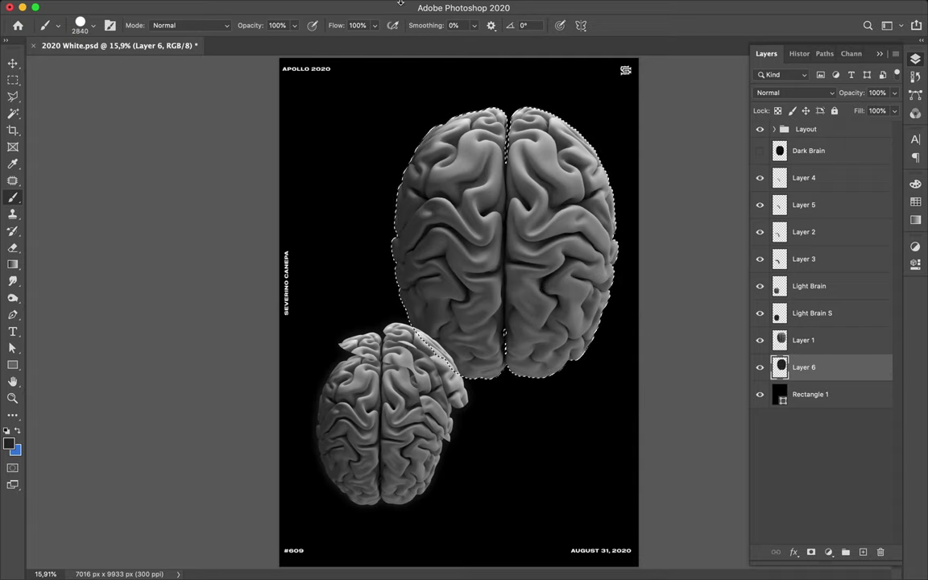
- Deselect the brain outline and apply Filter > Gaussian Blur to Layer 6's silhouette
key("m")
left_click(508, 173)
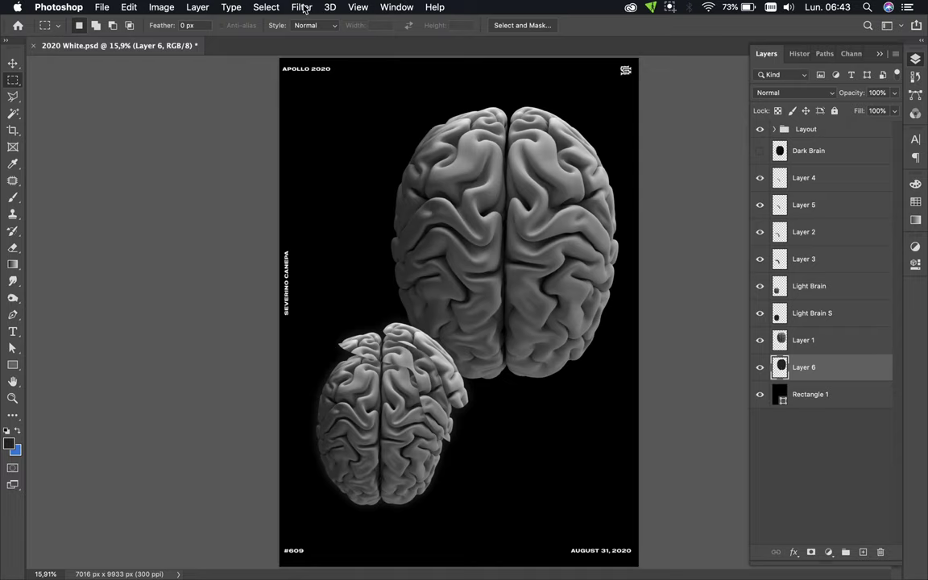
left_click(303, 7)
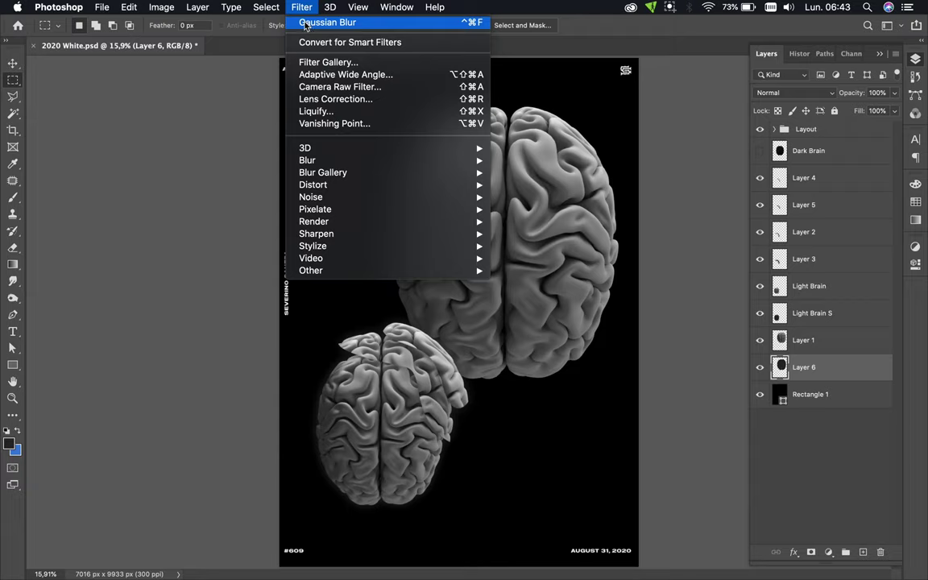
left_click(305, 25)
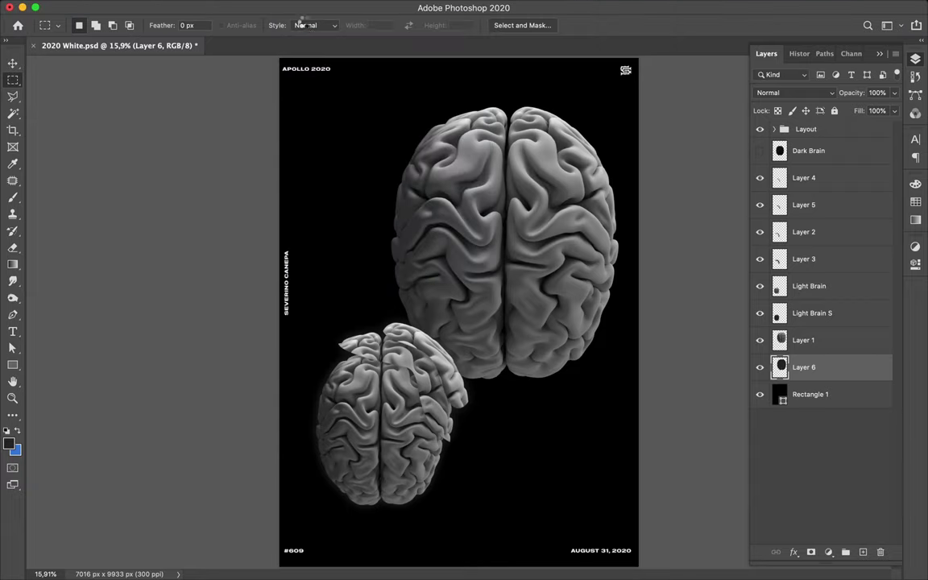